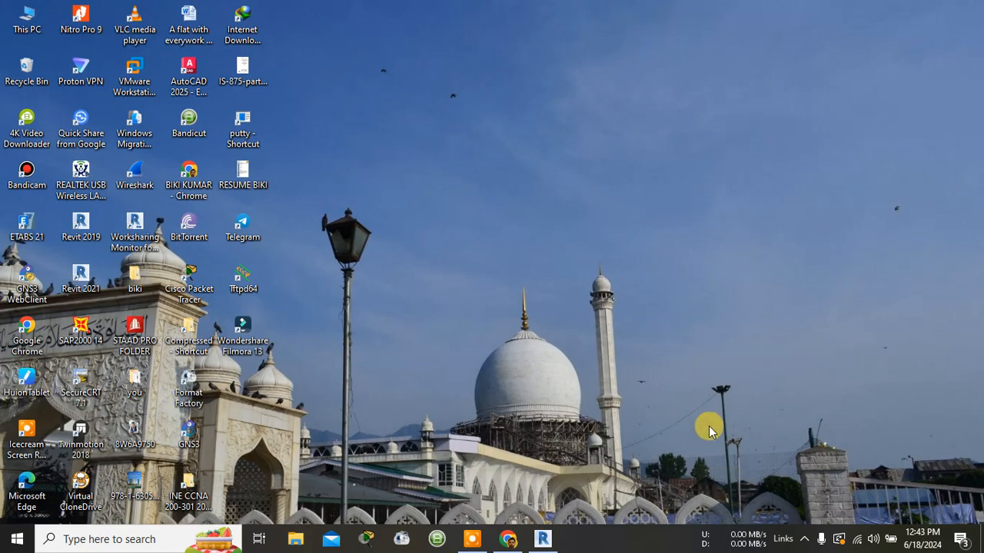
Step: Switch to the Revit project and set new Generic - 8" walls to rise to Level 2
click(547, 541)
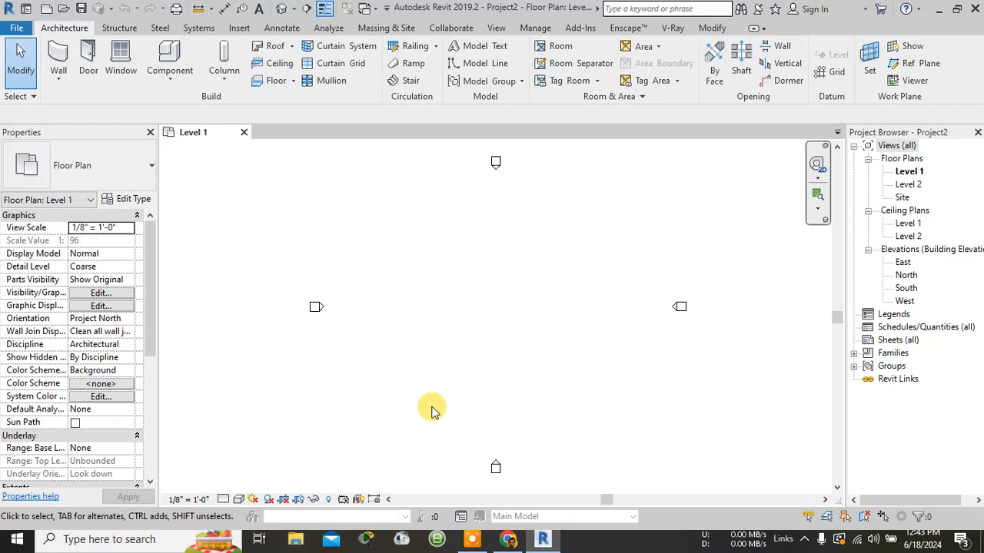
click(59, 54)
click(393, 221)
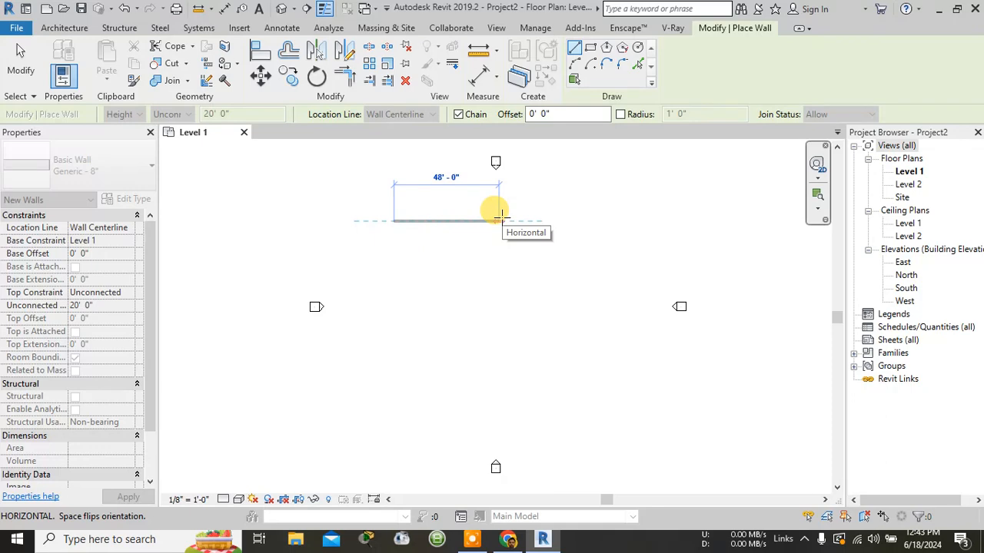
key(Escape)
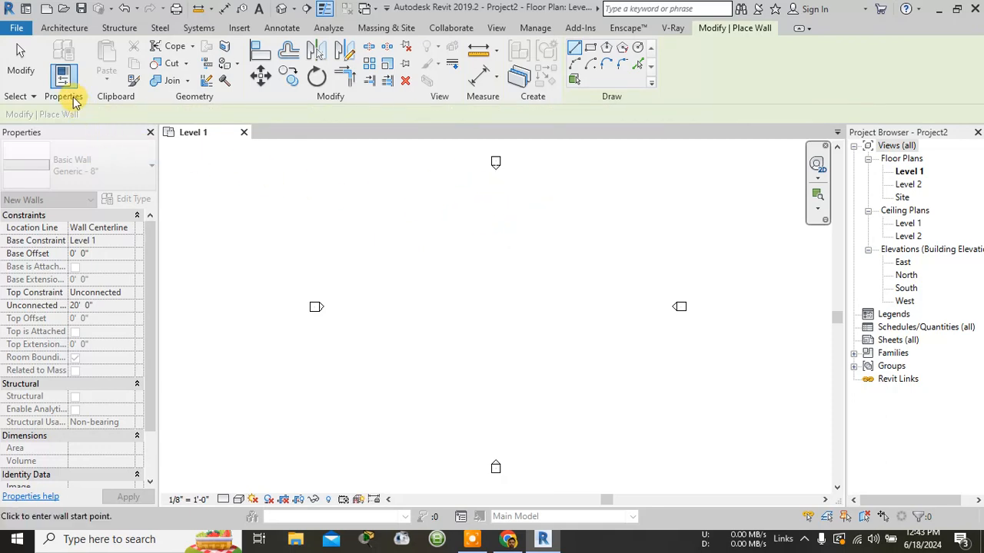
click(66, 28)
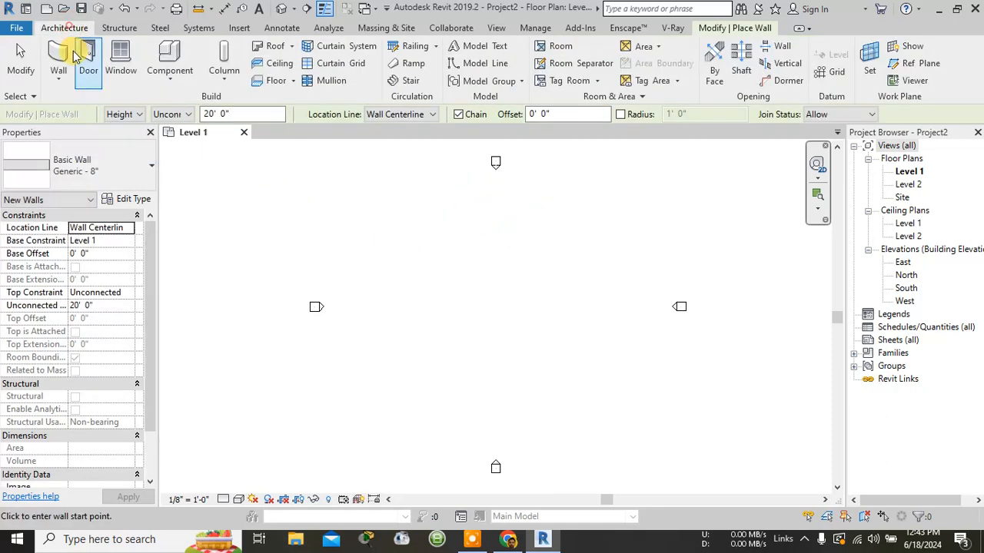
click(184, 115)
click(166, 141)
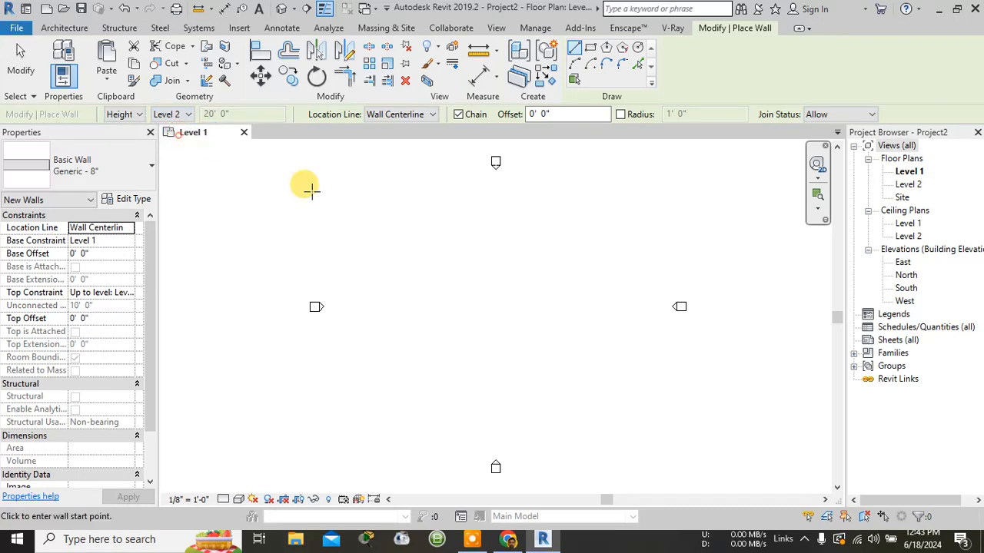
Step: Draw a closed L-shaped outline of six walls, about 56' on the west side, 36' on the east side and 20' at the notch
click(522, 244)
click(522, 287)
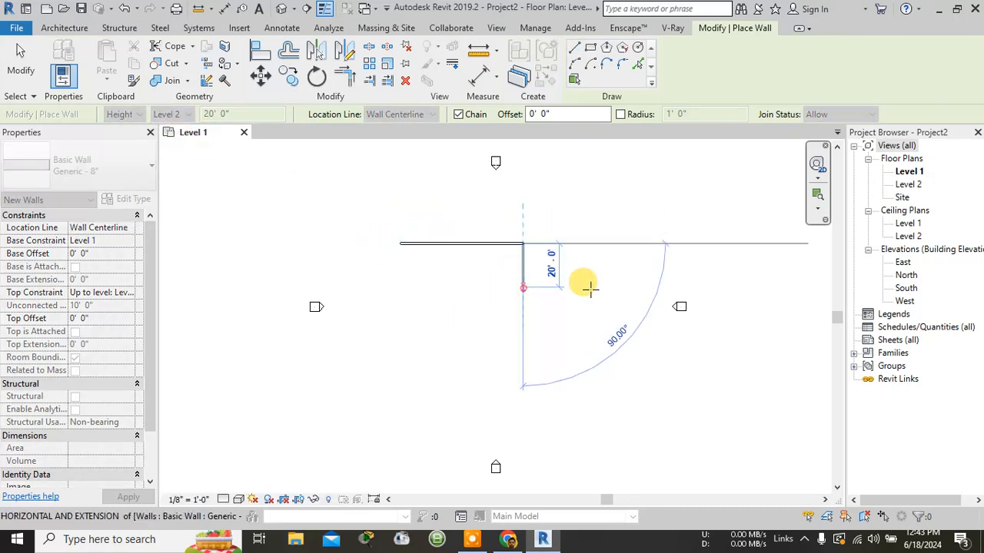
click(603, 351)
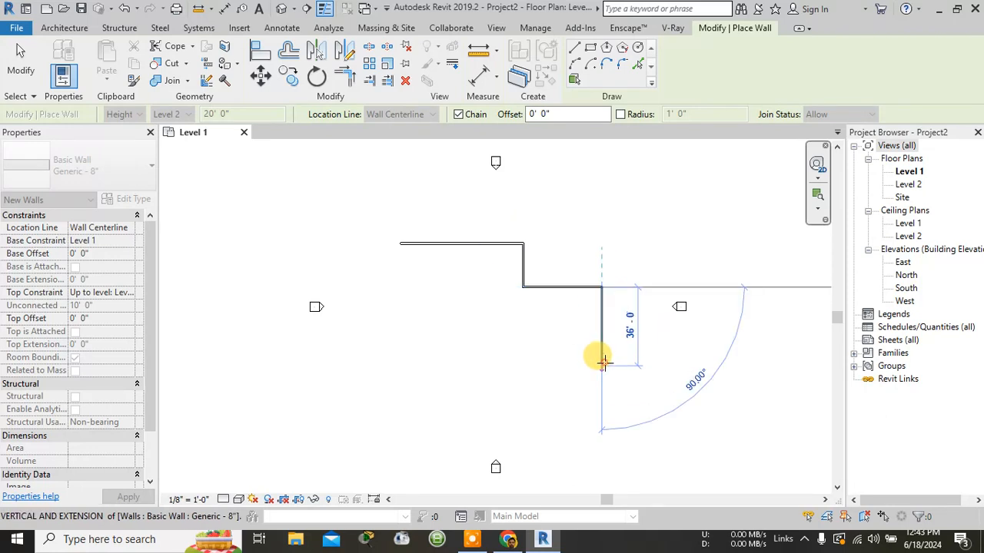
click(600, 361)
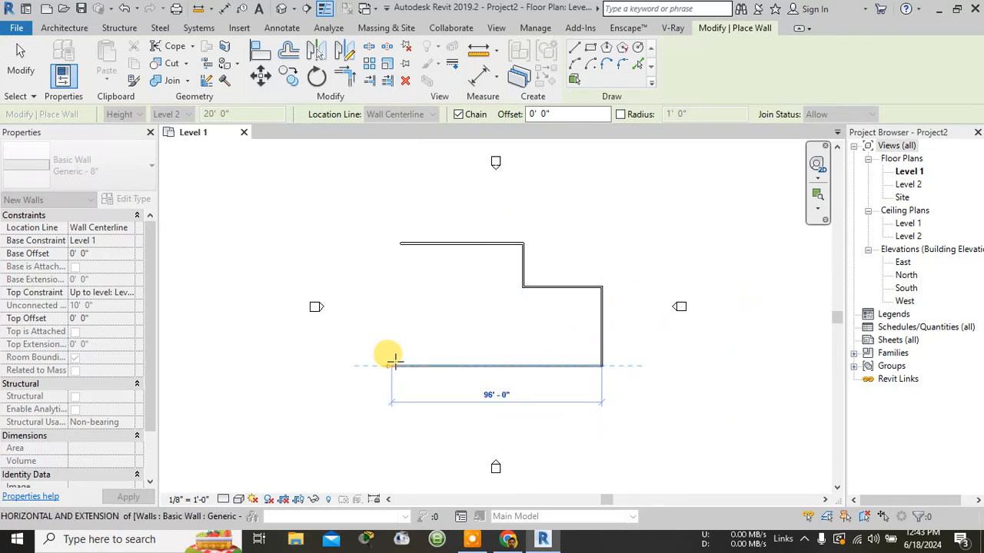
click(400, 365)
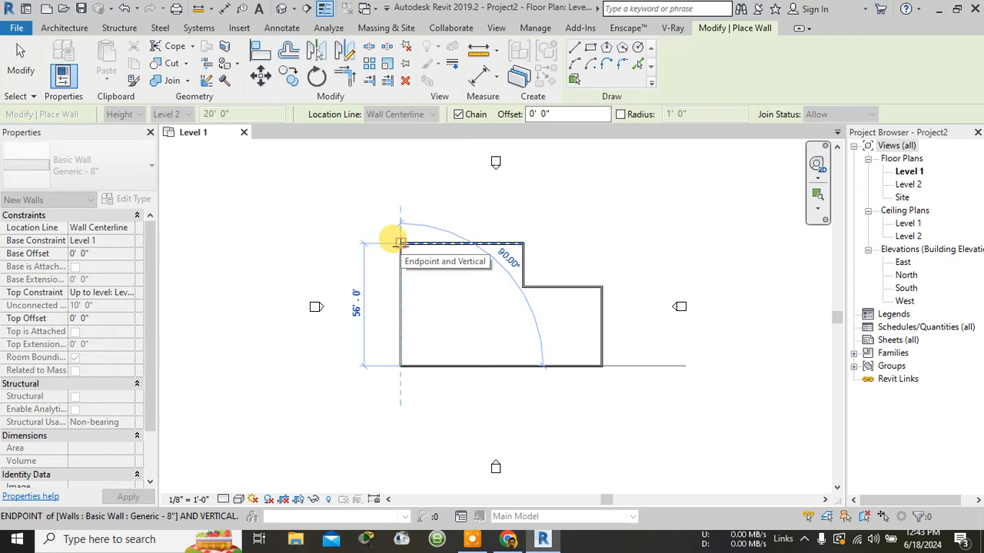
click(400, 243)
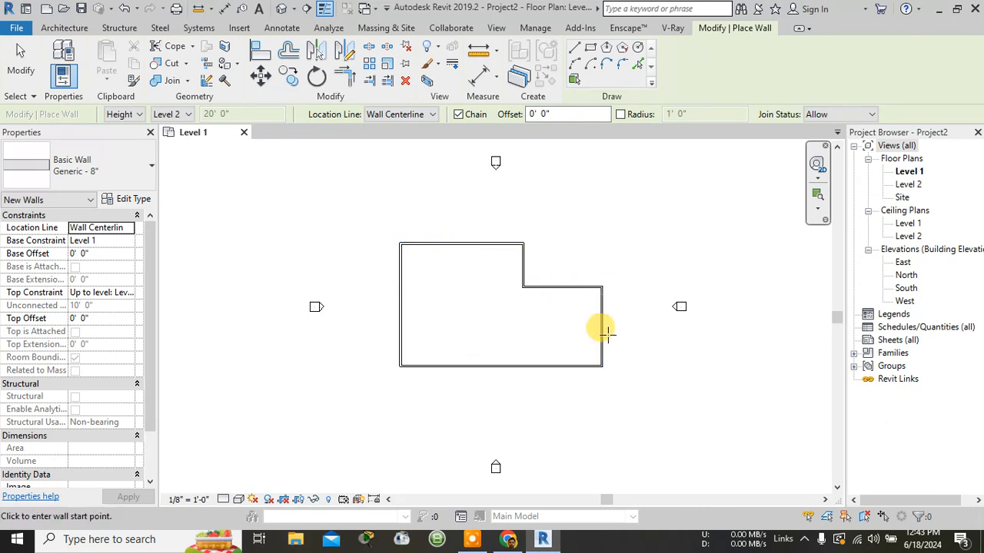
Step: Show the walls in the default 3D view with the Realistic visual style
scroll(606, 289, up, 1)
scroll(650, 210, up, 2)
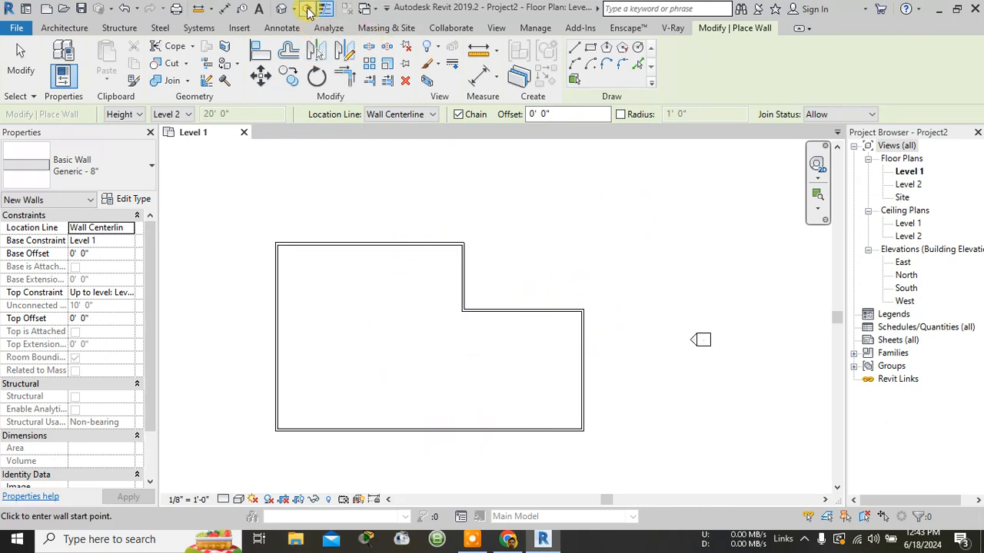
click(283, 9)
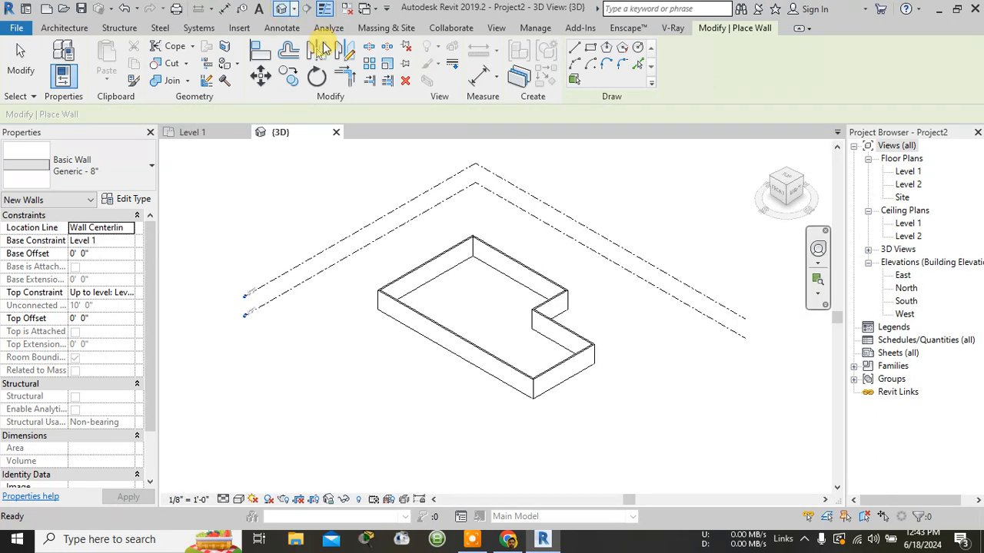
click(238, 500)
click(241, 467)
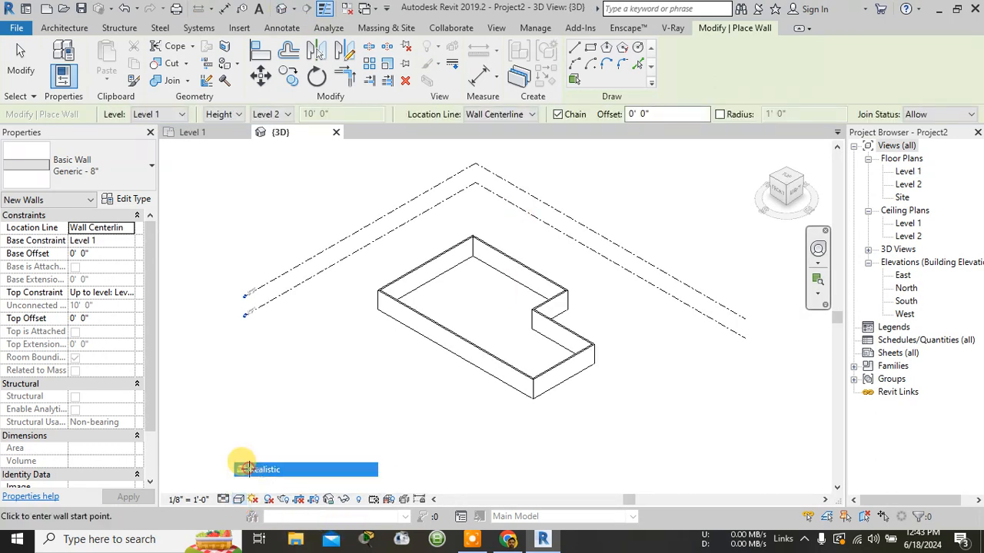
scroll(432, 309, up, 3)
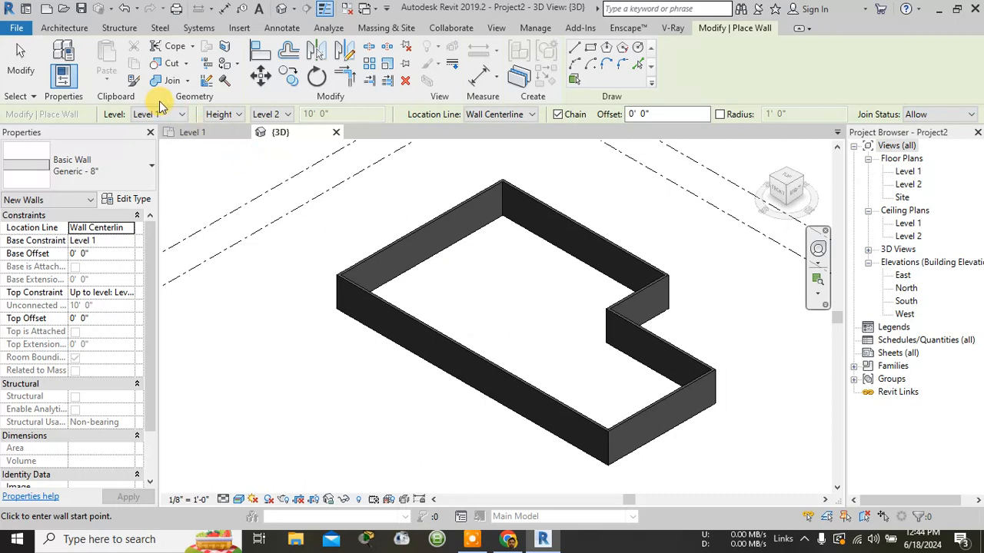
Step: Return to the Level 1 floor plan and start placing a component
click(63, 28)
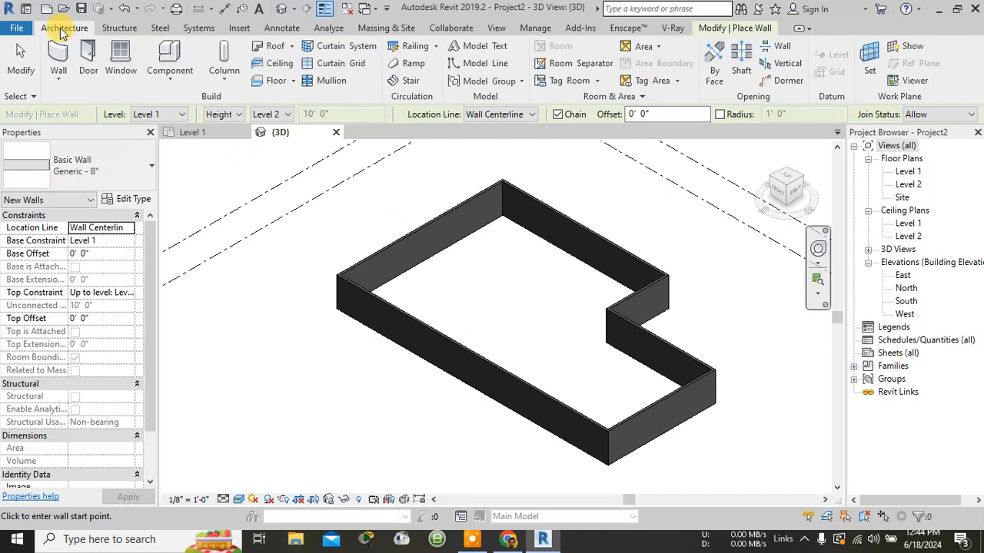
click(196, 134)
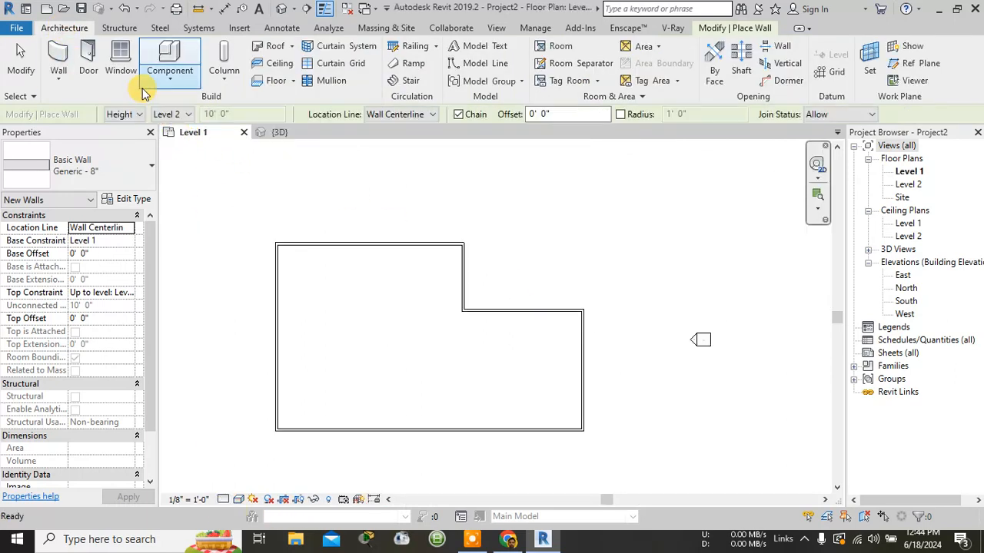
click(169, 81)
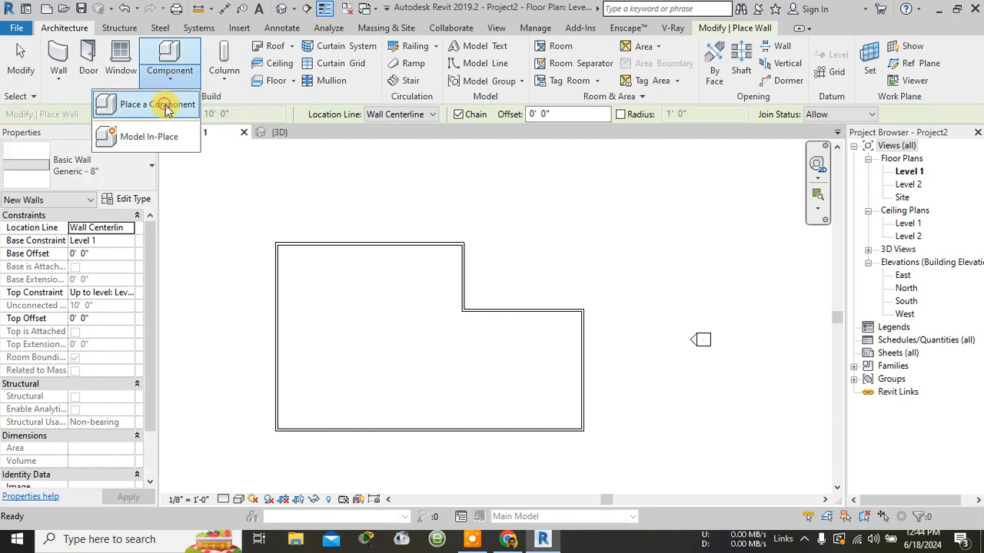
click(166, 108)
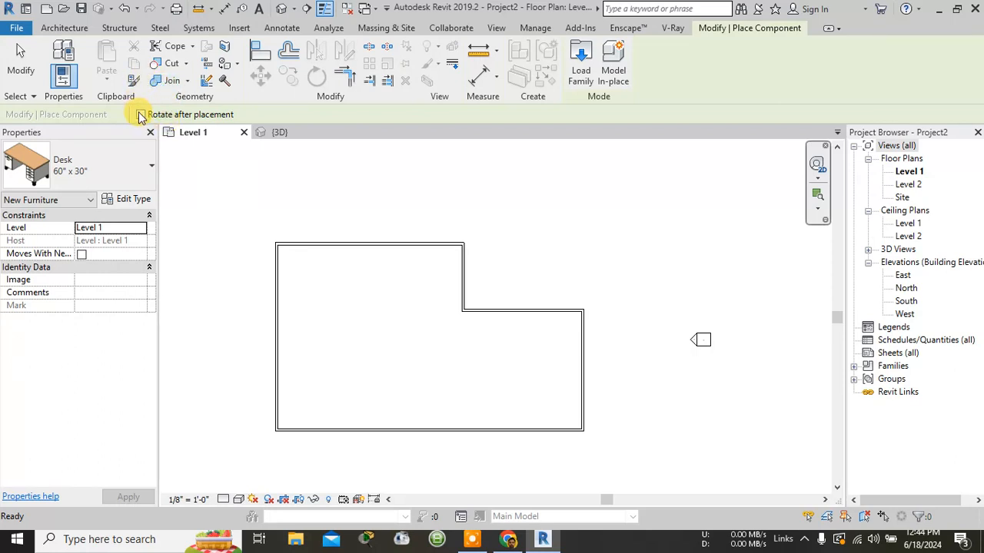
Step: Look through the component types available in the project, including desks, parking spaces, deciduous trees and window trims
click(130, 175)
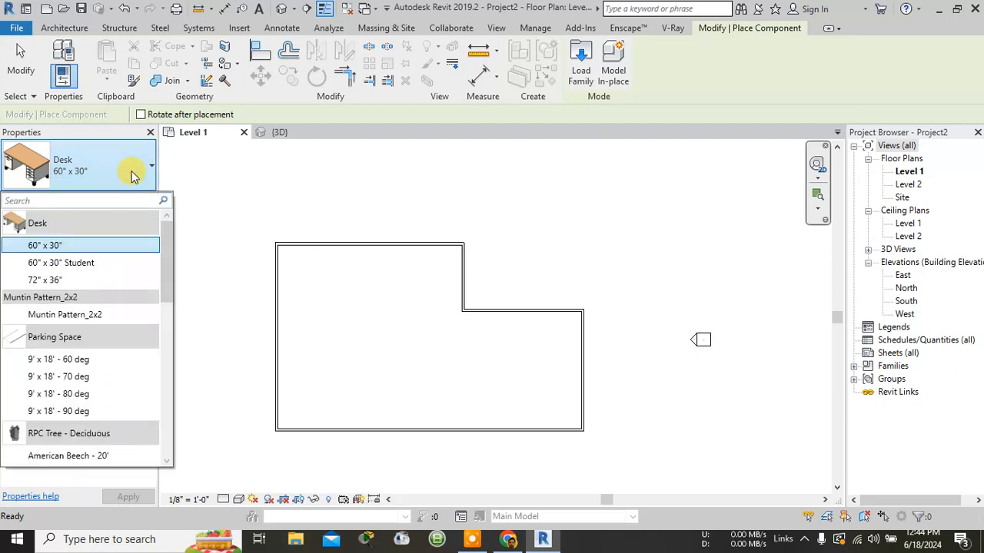
click(132, 173)
click(146, 173)
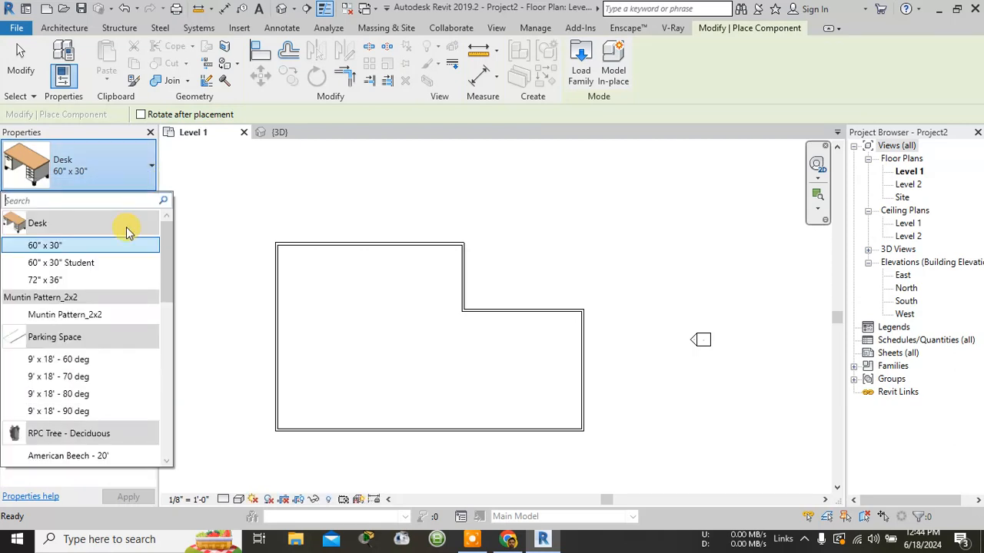
scroll(83, 385, down, 2)
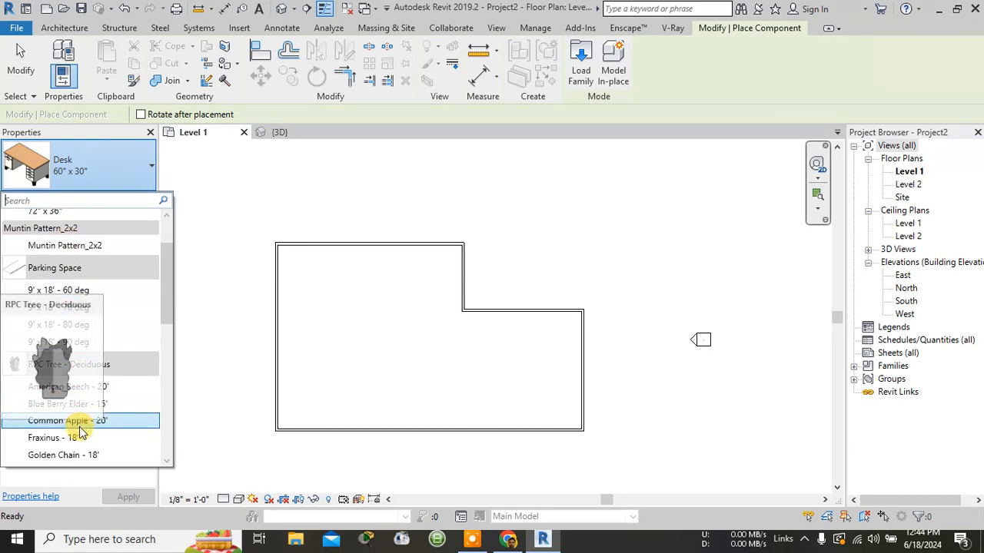
scroll(79, 421, down, 1)
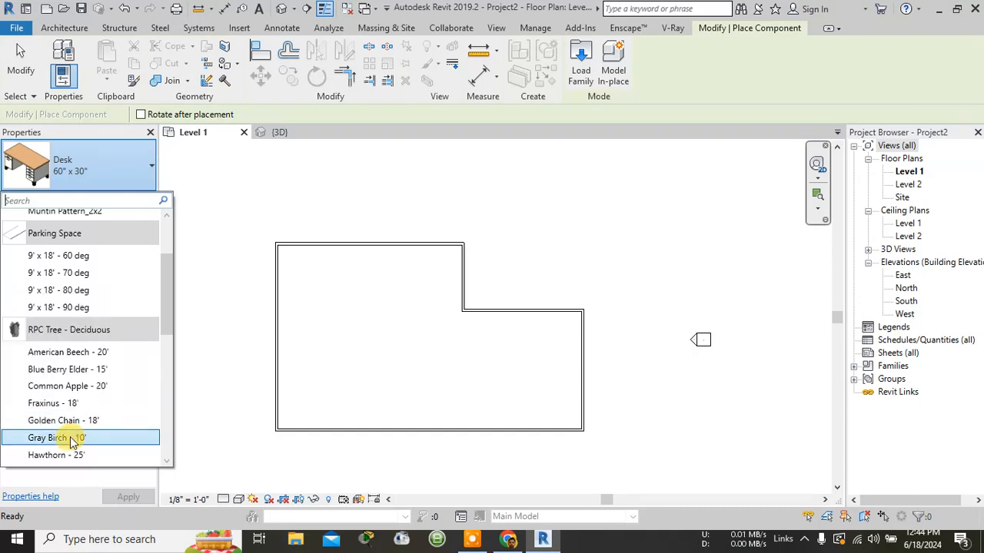
scroll(71, 435, down, 3)
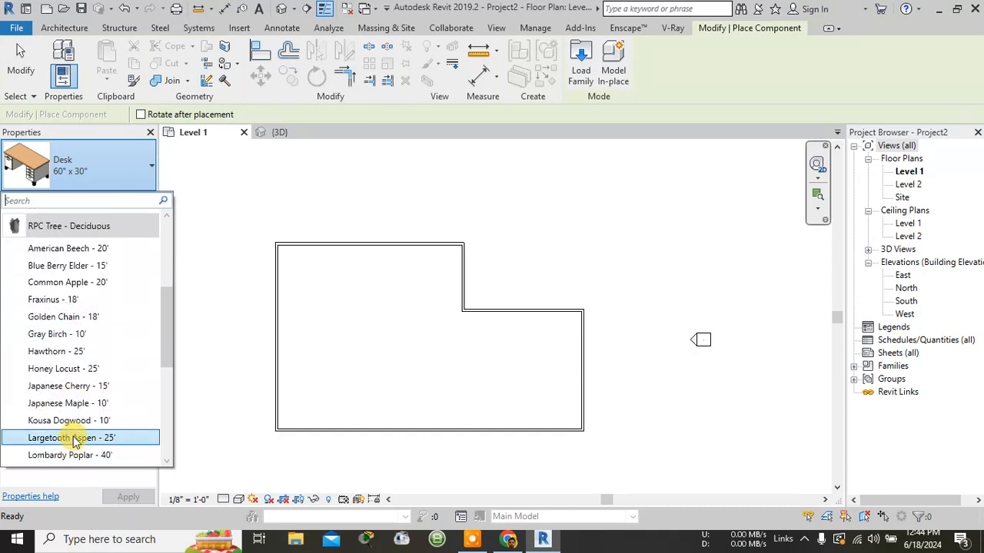
scroll(66, 369, down, 6)
scroll(69, 358, down, 1)
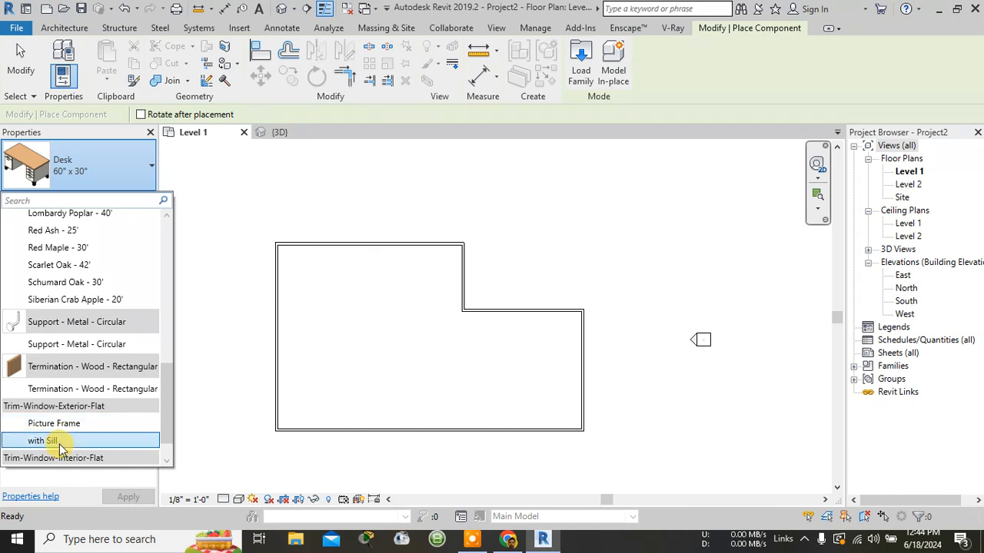
scroll(60, 439, down, 1)
scroll(60, 445, up, 15)
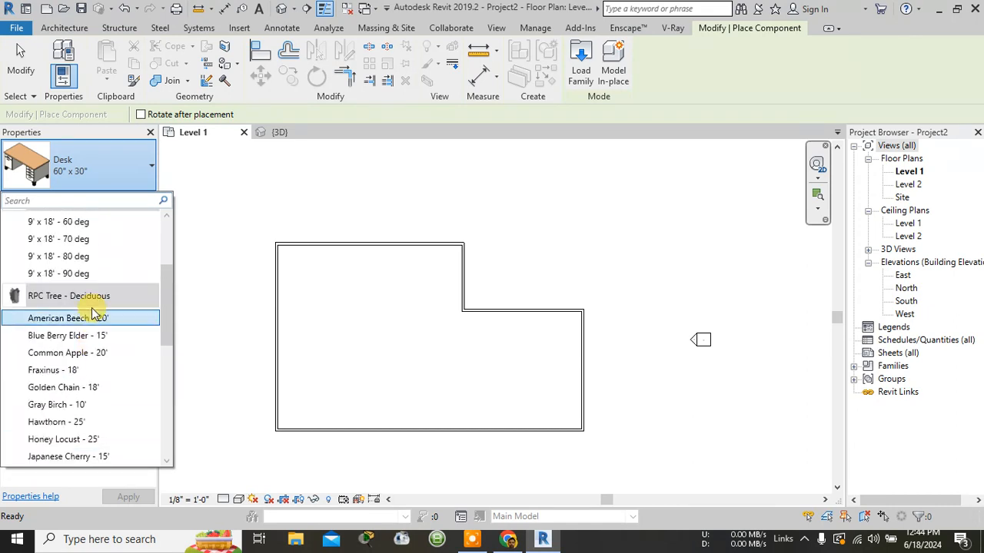
click(115, 135)
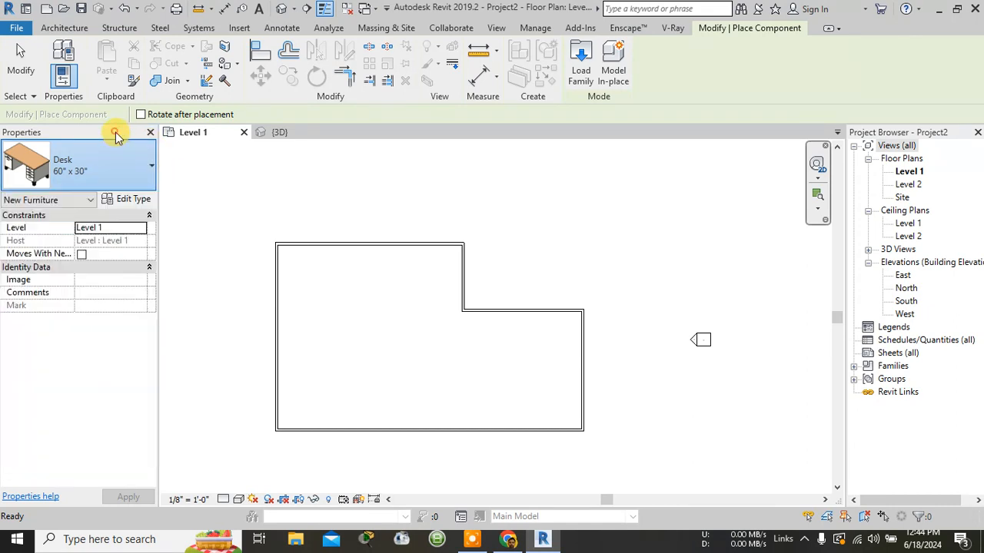
Step: Load the TV Stand family from the Furniture folder of the US Imperial library
click(580, 73)
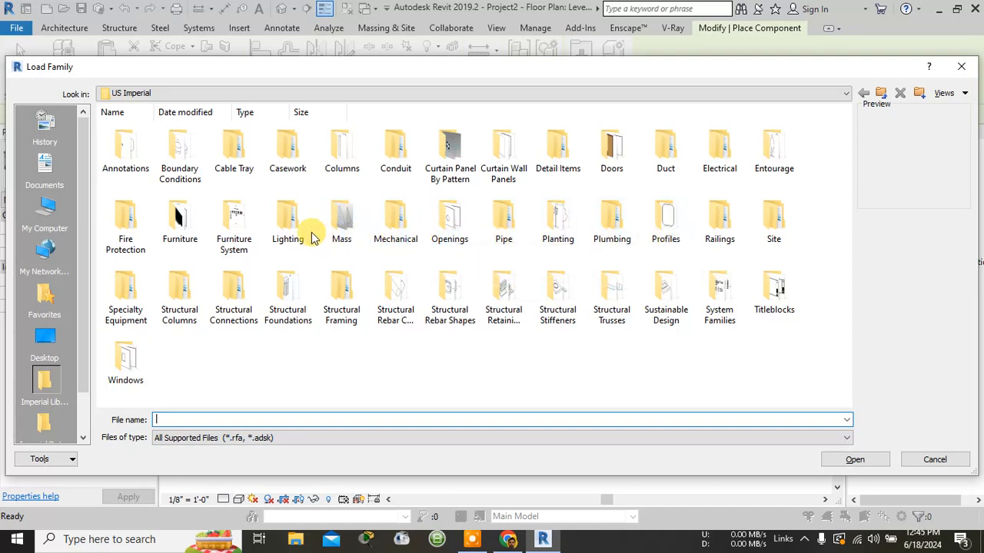
double_click(190, 222)
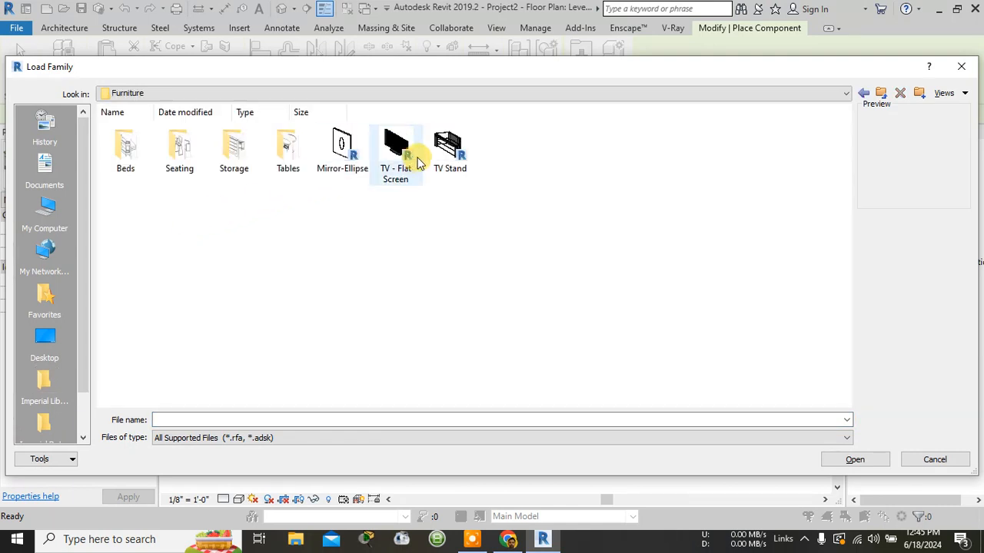
click(454, 169)
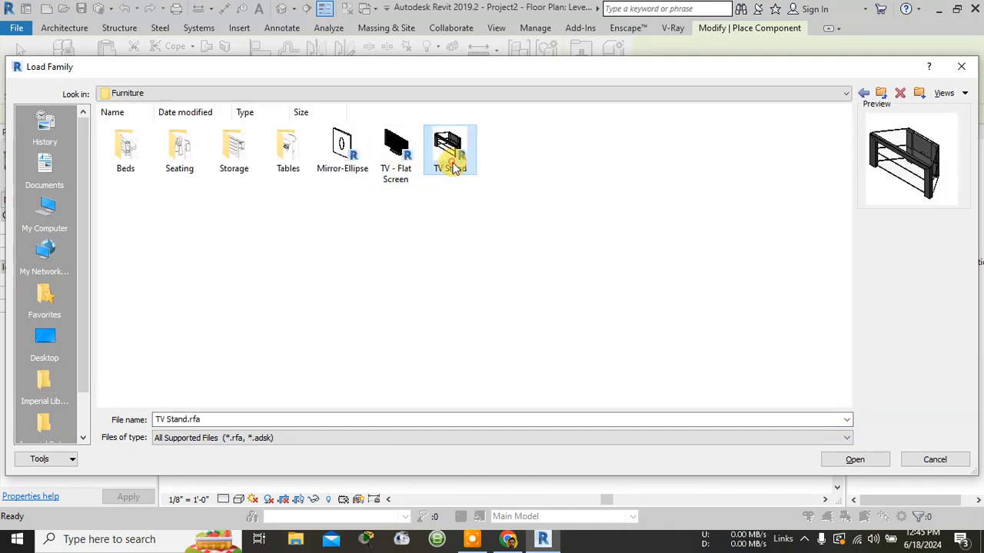
click(868, 462)
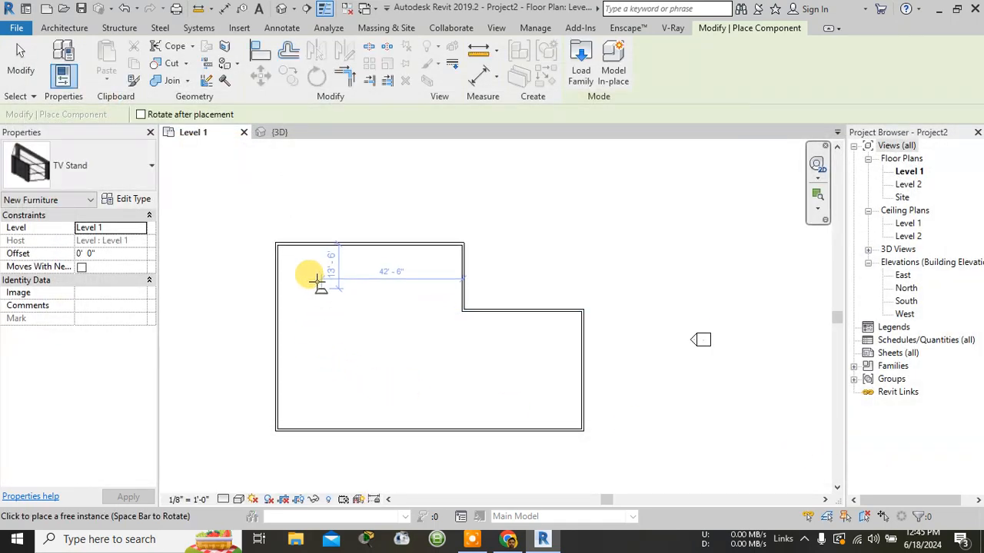
Step: Place one TV Stand inside the building near its northwest corner, just below the north wall, and end the placement
scroll(296, 250, up, 3)
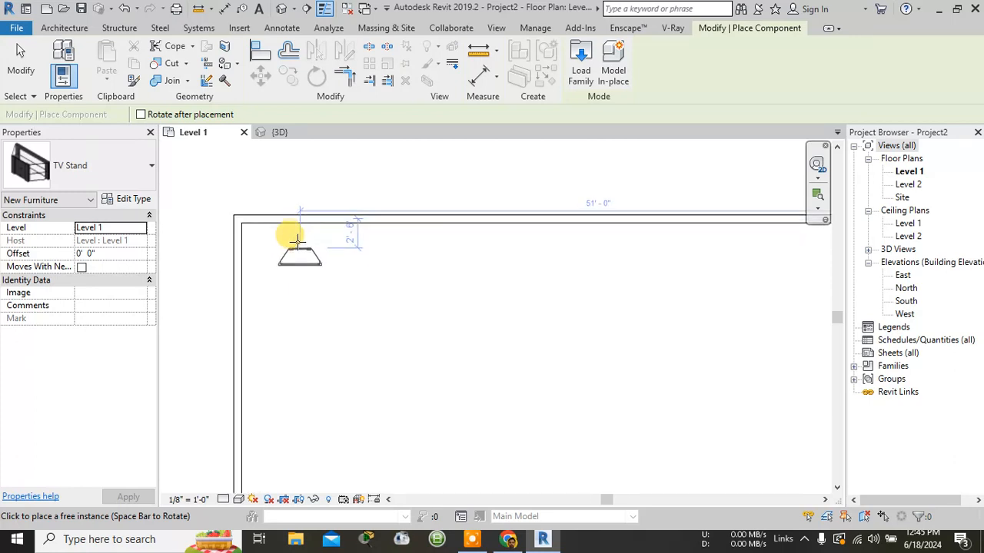
click(295, 233)
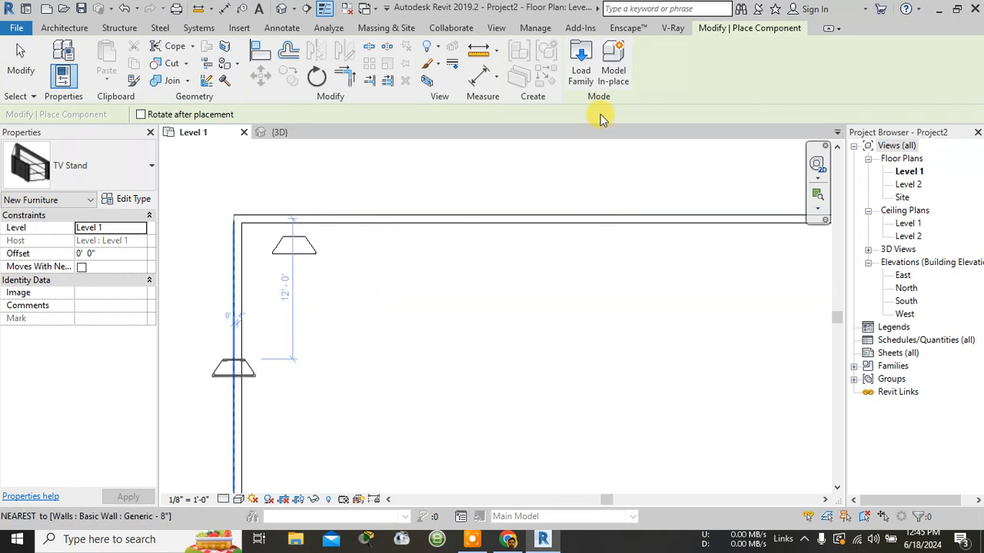
key(Escape)
key(Escape)
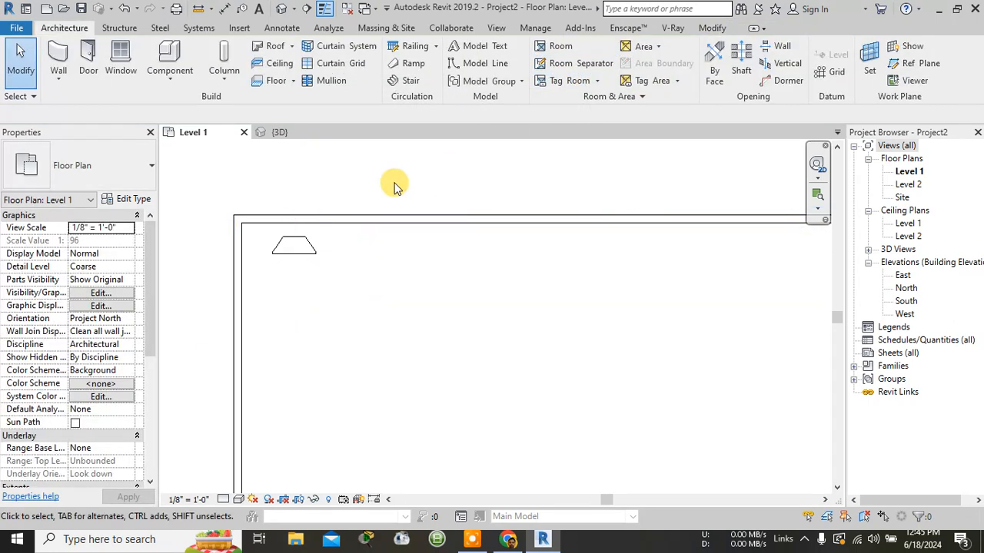
Step: Load the Table-Dining Round w Chairs family from the Furniture library's Tables folder and place one 36" diameter table southeast of the TV stand
click(168, 83)
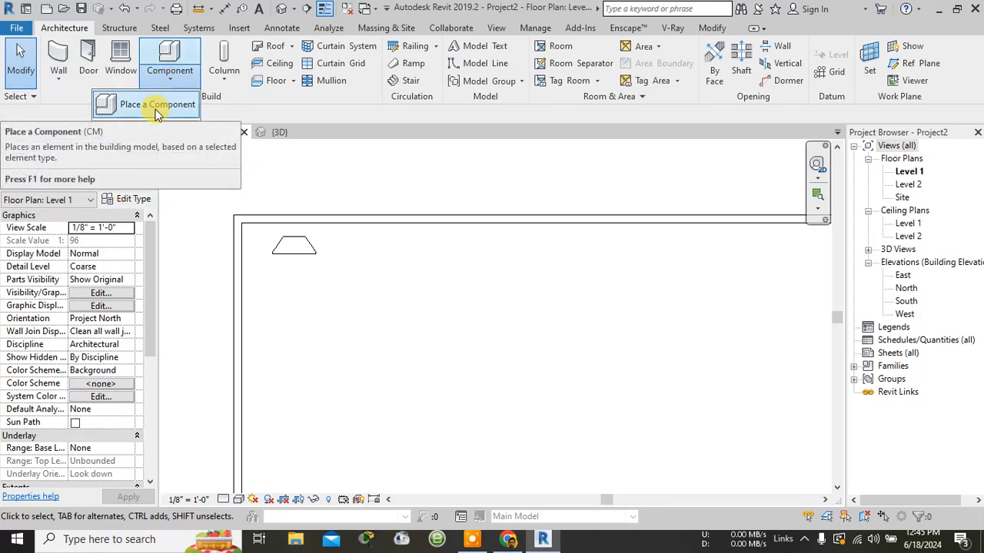
click(154, 104)
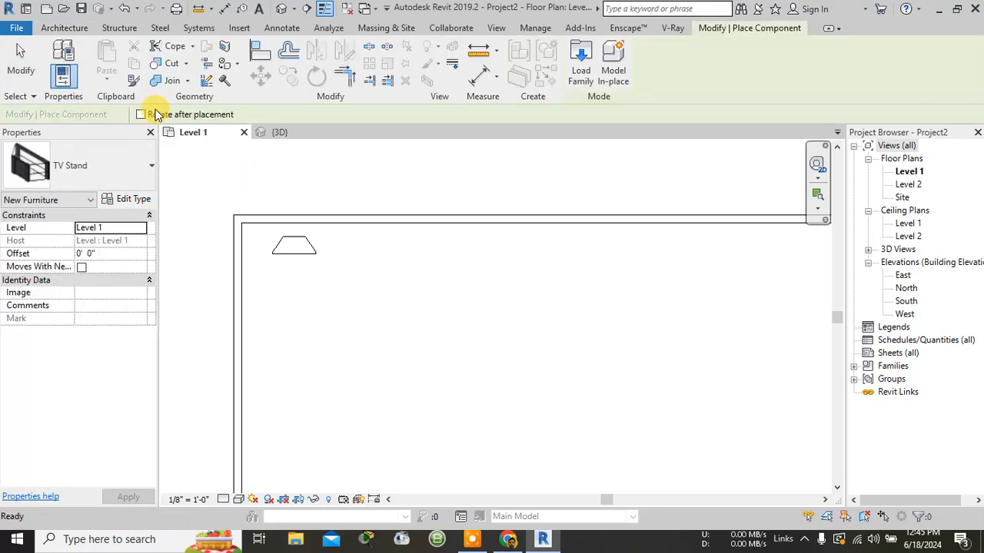
click(581, 60)
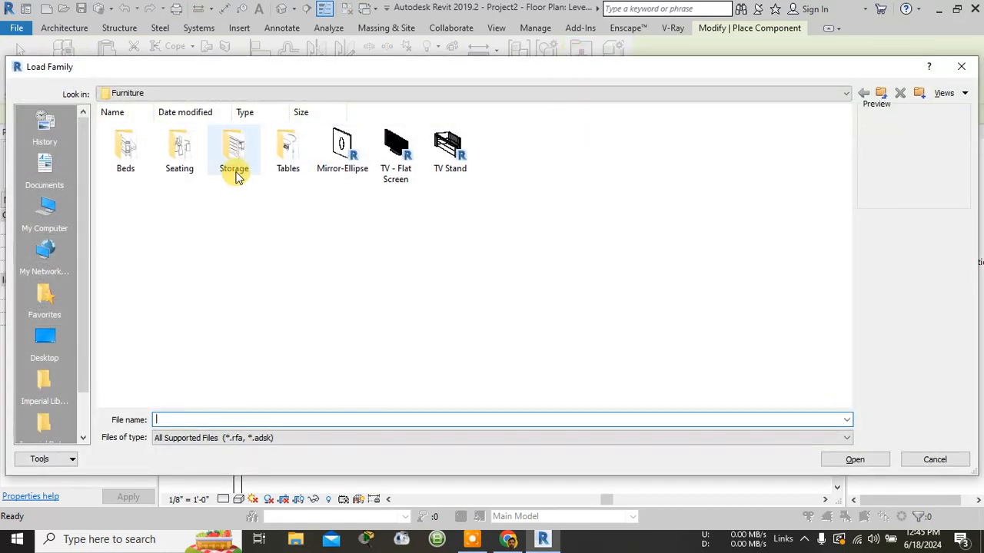
double_click(281, 154)
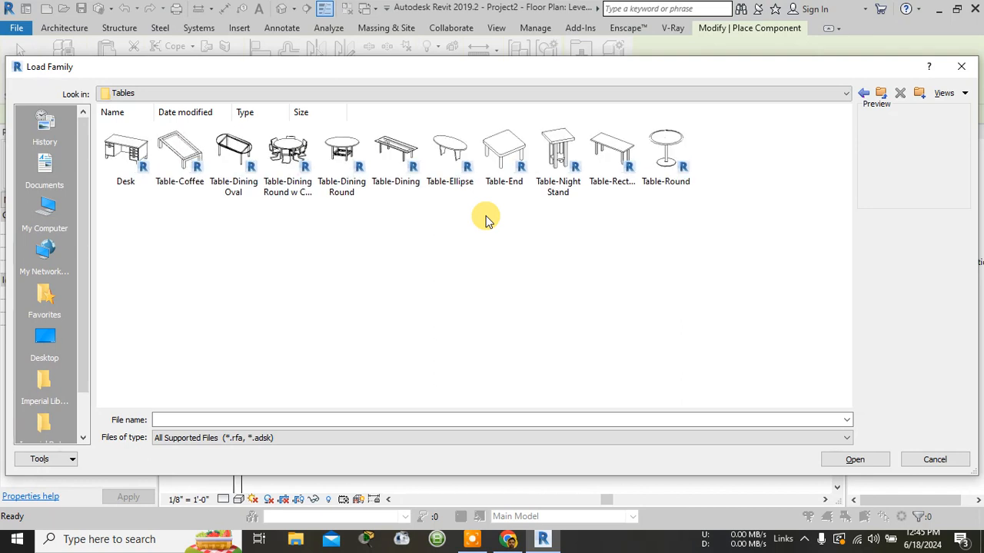
ctrl+scroll(485, 221, up, 2)
ctrl+scroll(470, 165, up, 2)
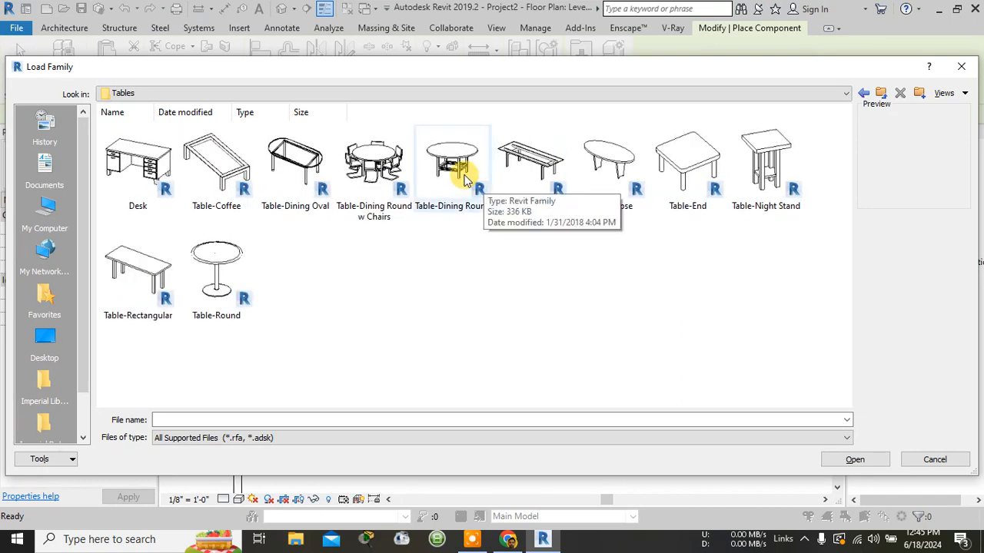
ctrl+scroll(456, 249, up, 1)
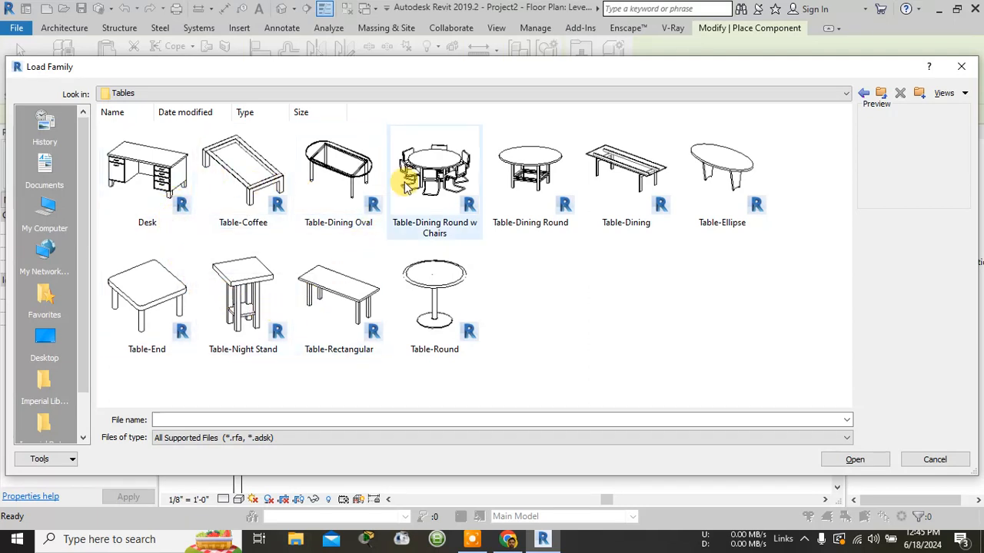
click(444, 168)
click(871, 464)
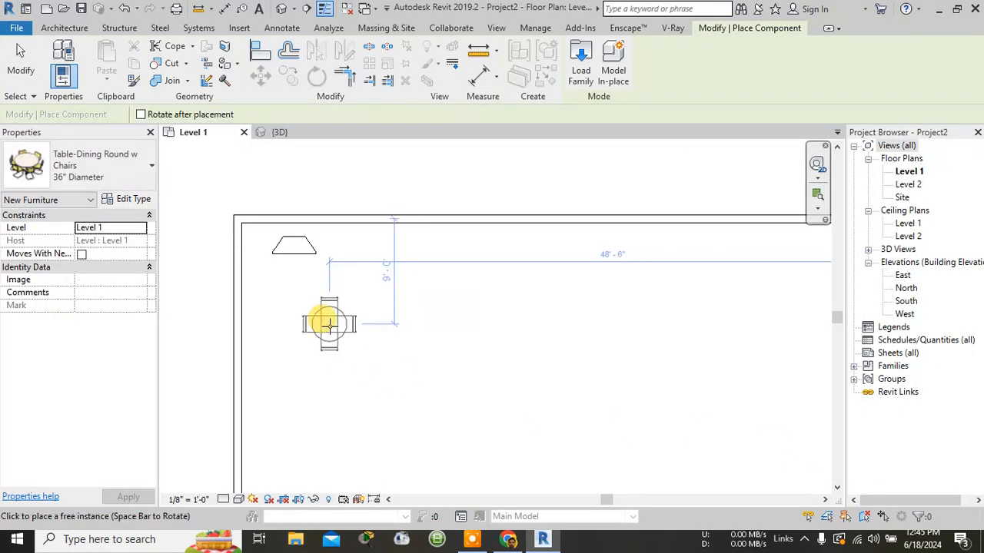
click(376, 342)
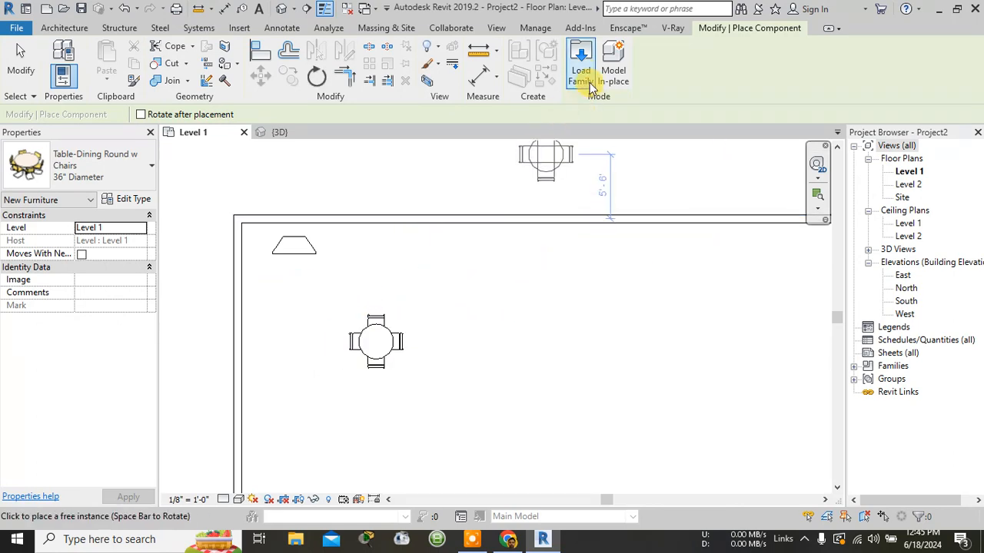
key(Escape)
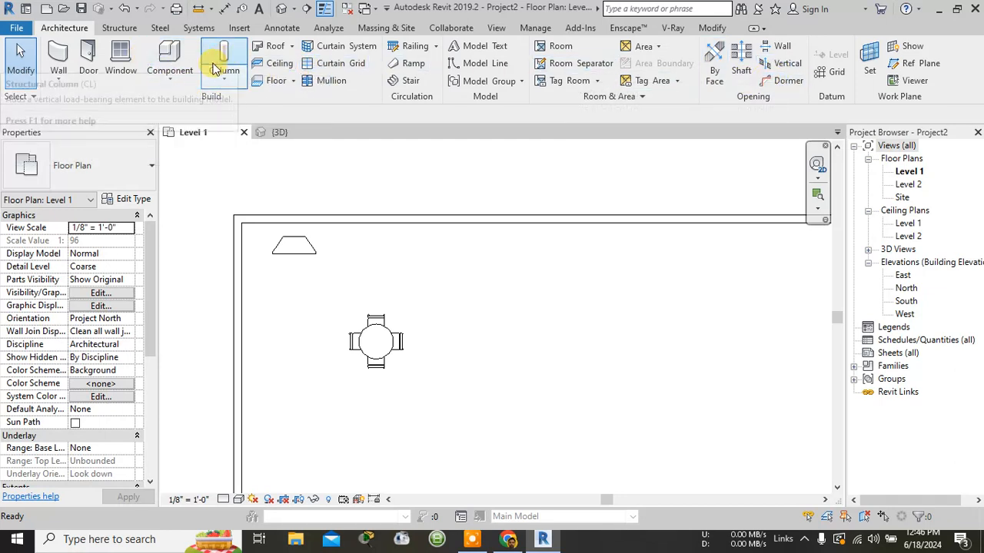
Step: Start loading another component family and browse to the "miscellaneous downloaded" folder inside Downloads
click(168, 77)
click(161, 103)
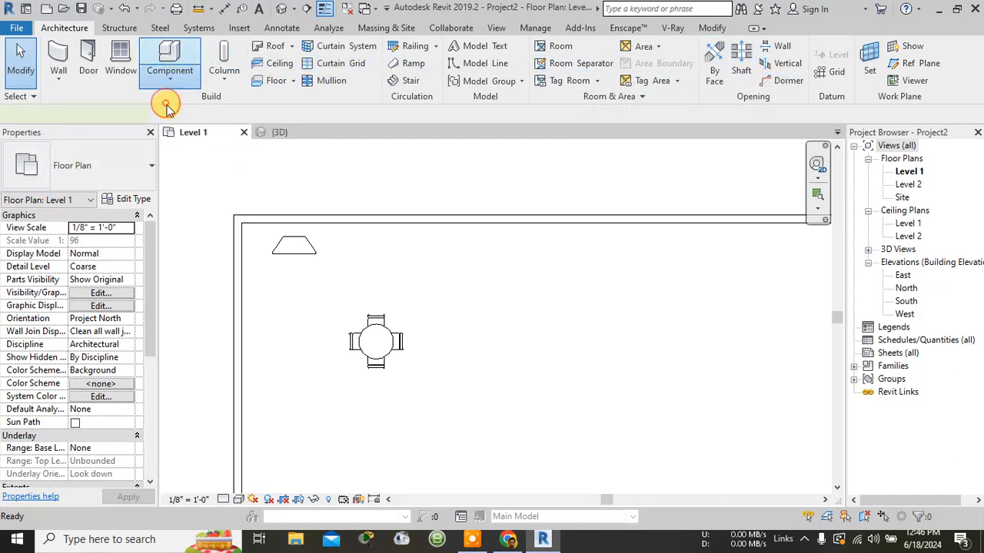
click(581, 63)
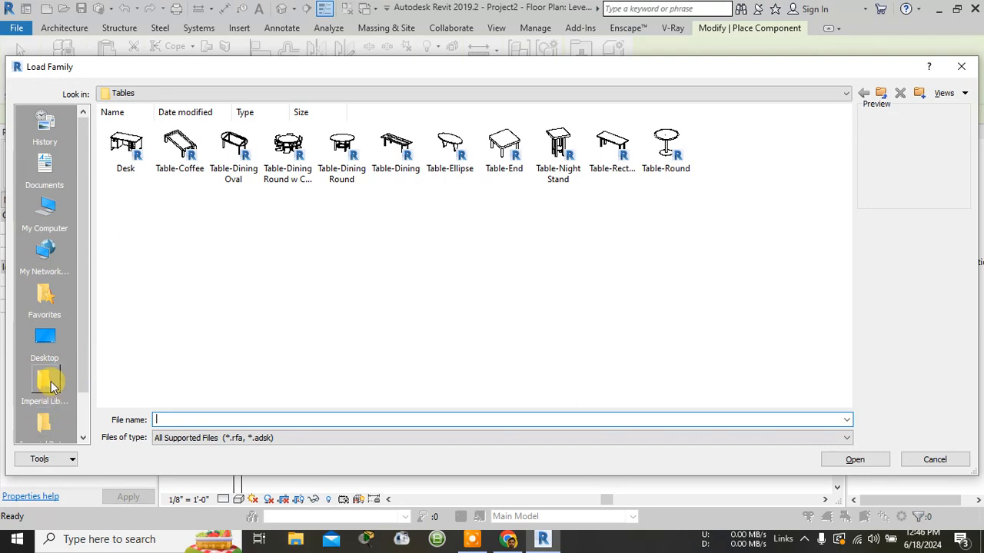
click(51, 350)
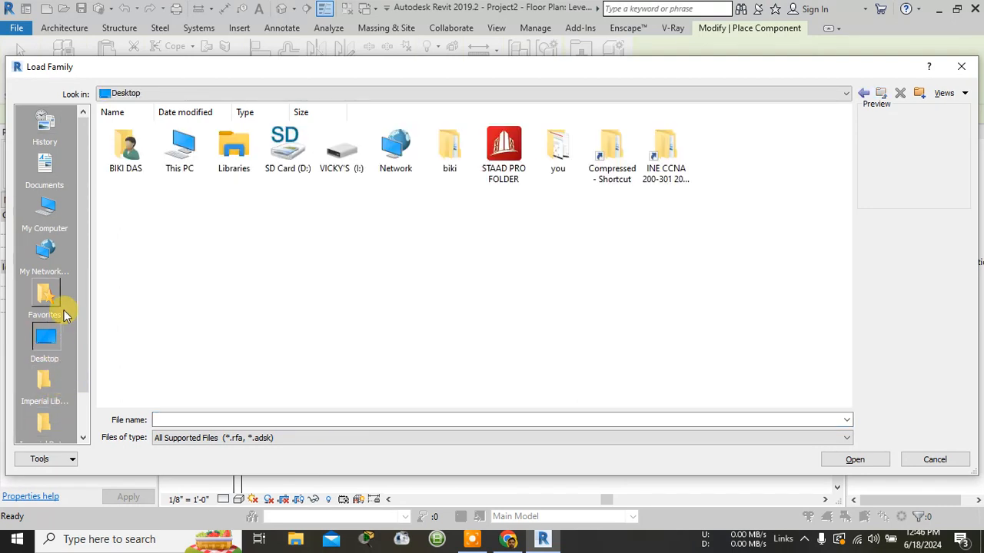
double_click(127, 150)
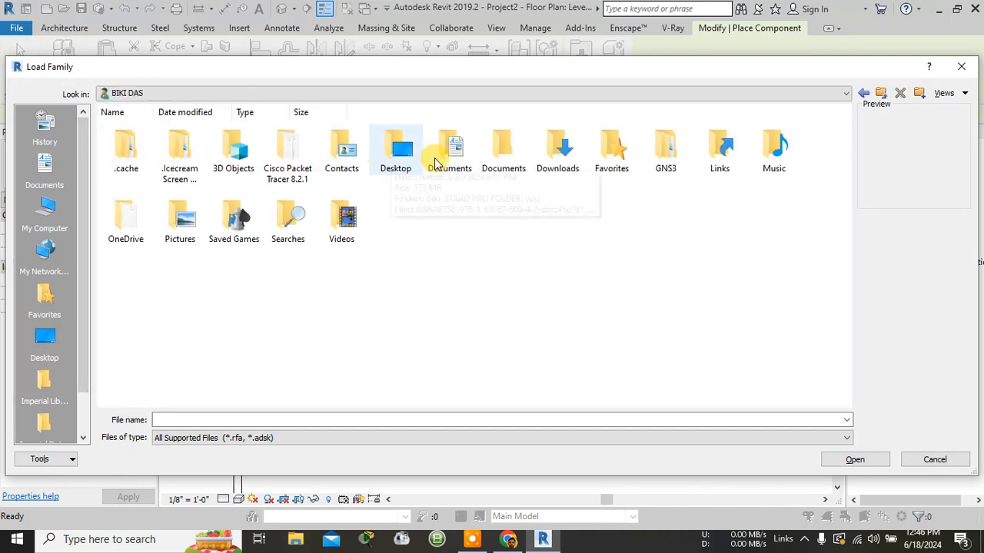
double_click(555, 149)
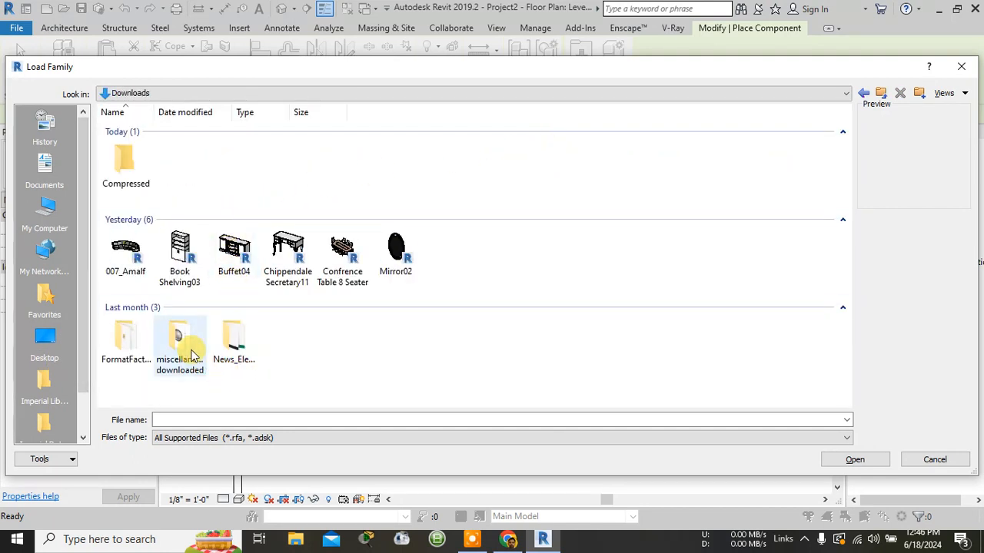
double_click(189, 345)
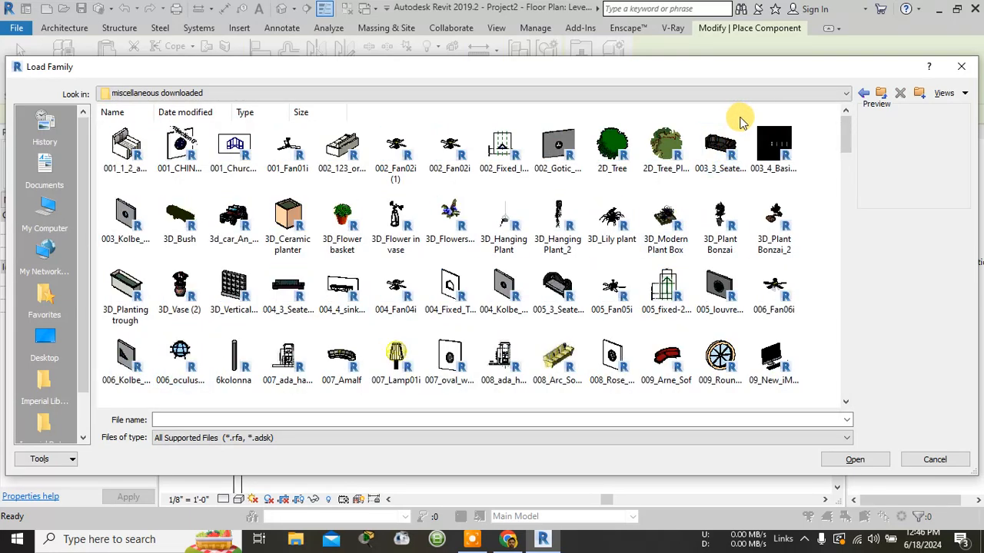
Step: Find the 031_corner_sofa family among the downloaded families and load it into the project
ctrl+scroll(731, 201, up, 1)
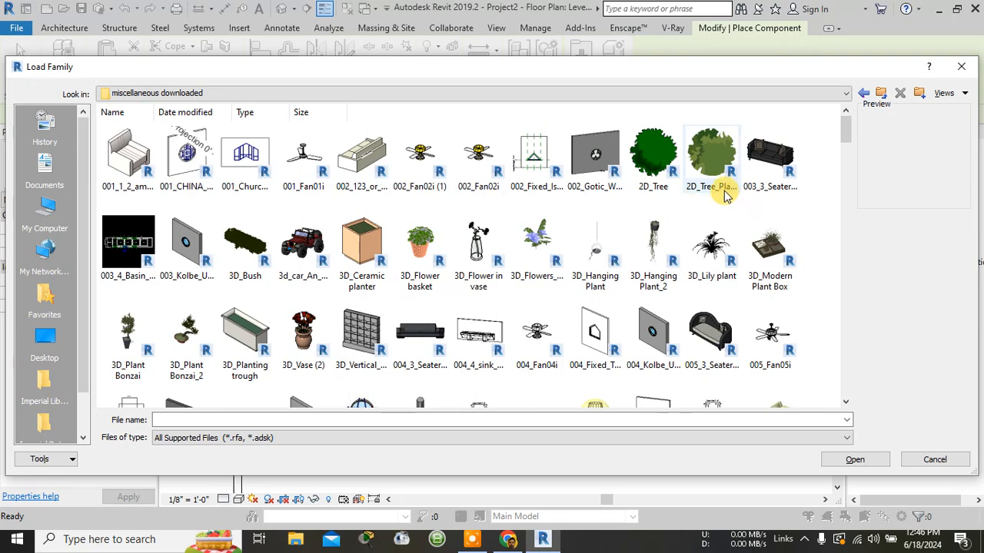
ctrl+scroll(779, 146, up, 2)
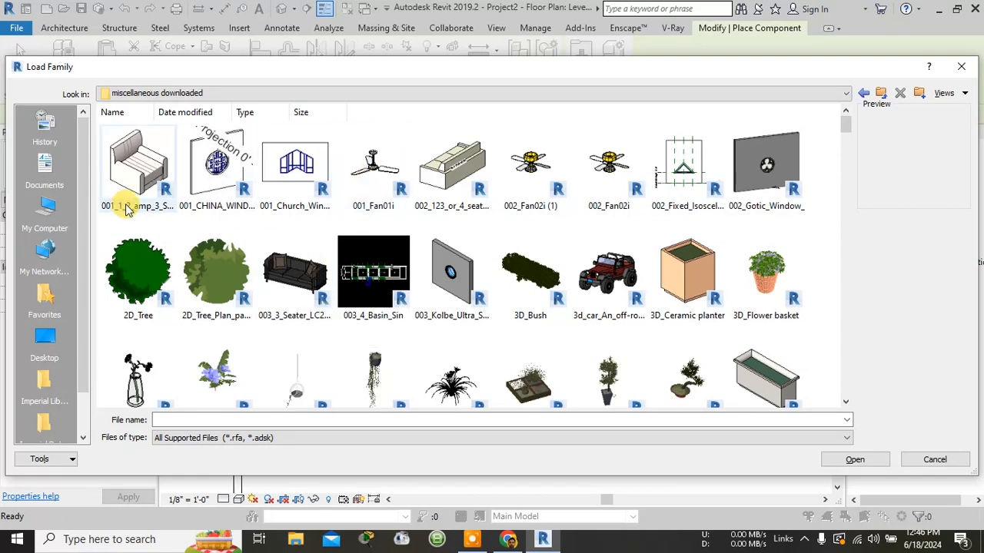
scroll(173, 268, down, 5)
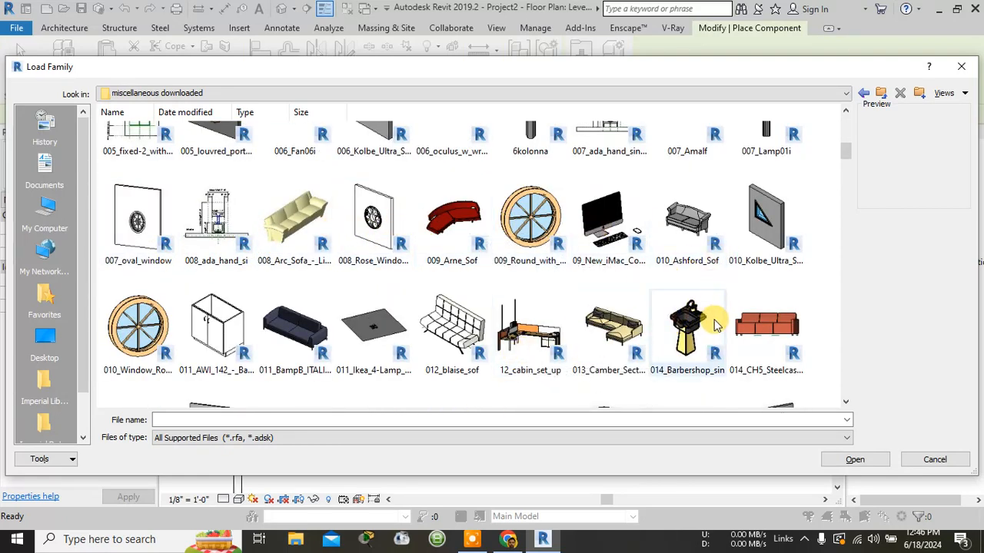
scroll(181, 273, down, 5)
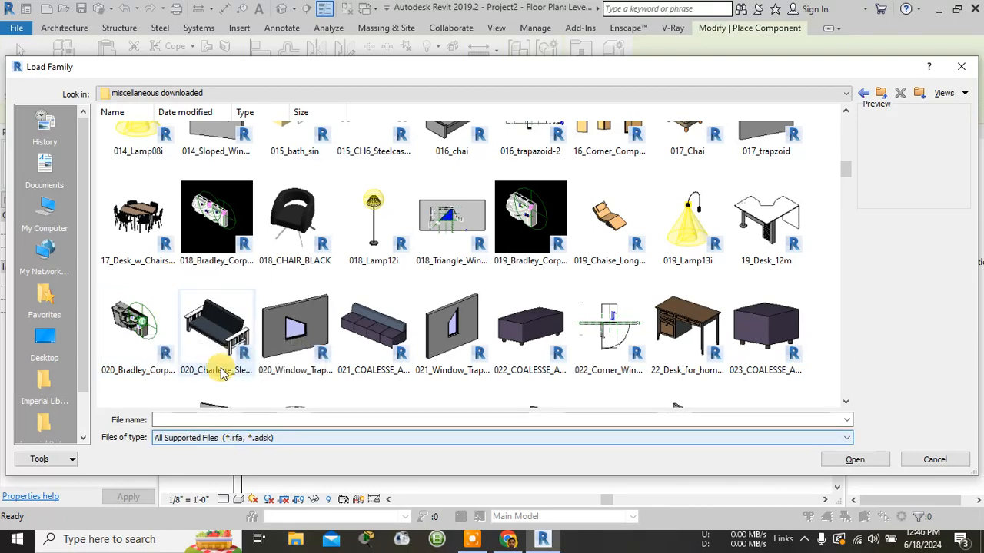
scroll(438, 246, down, 3)
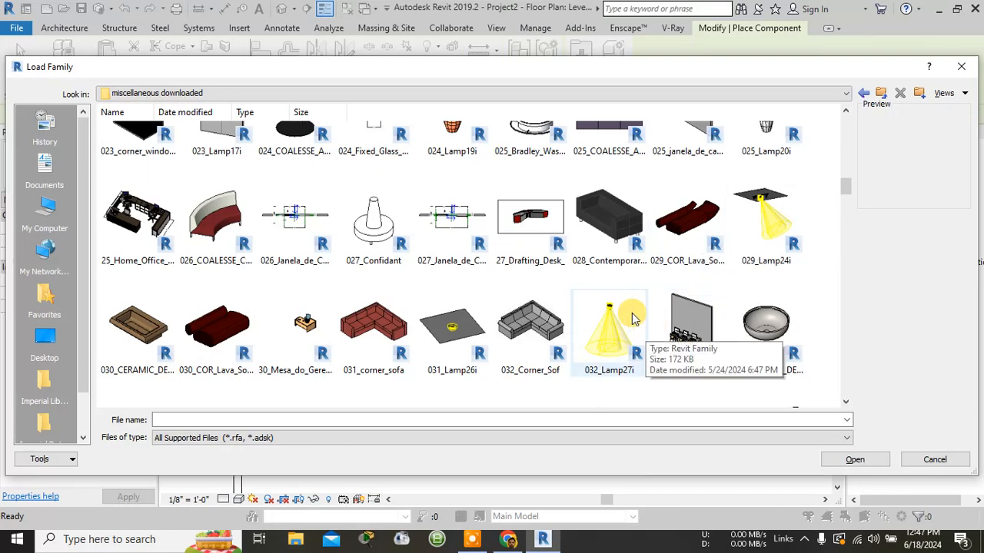
click(374, 327)
click(873, 459)
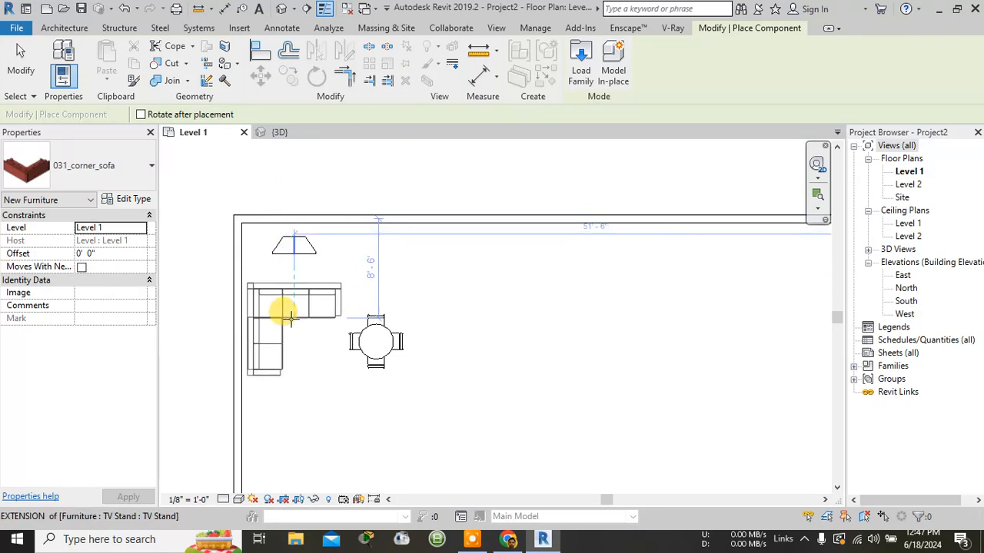
Step: Rotate the corner sofa to fit the room's northeast corner, place one there against the walls, and end the placement
scroll(714, 278, down, 3)
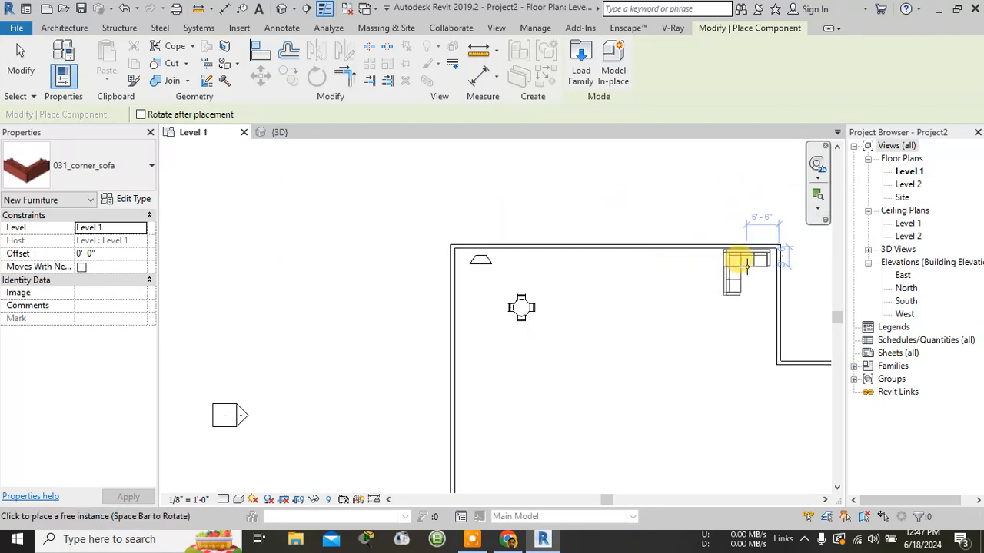
key(space)
key(space)
key(space)
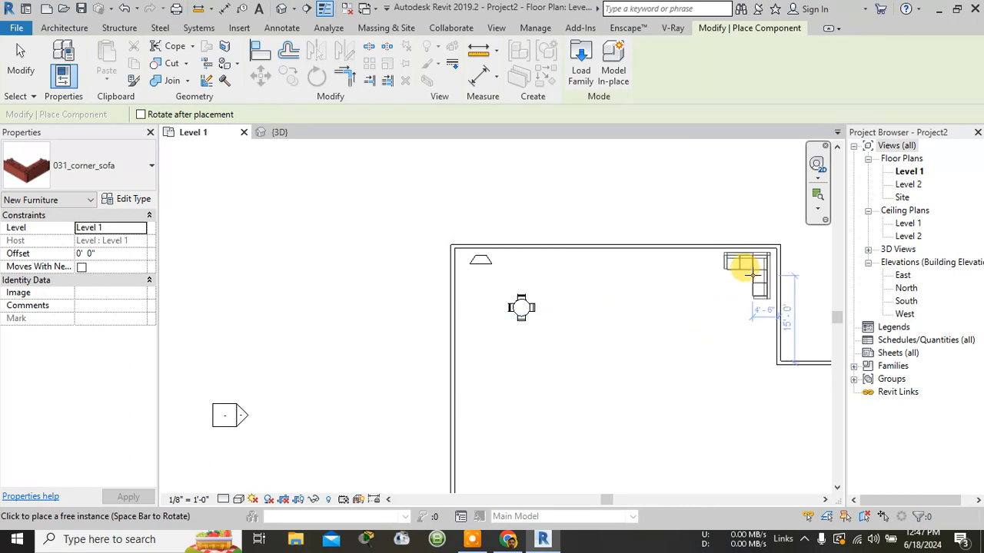
click(755, 274)
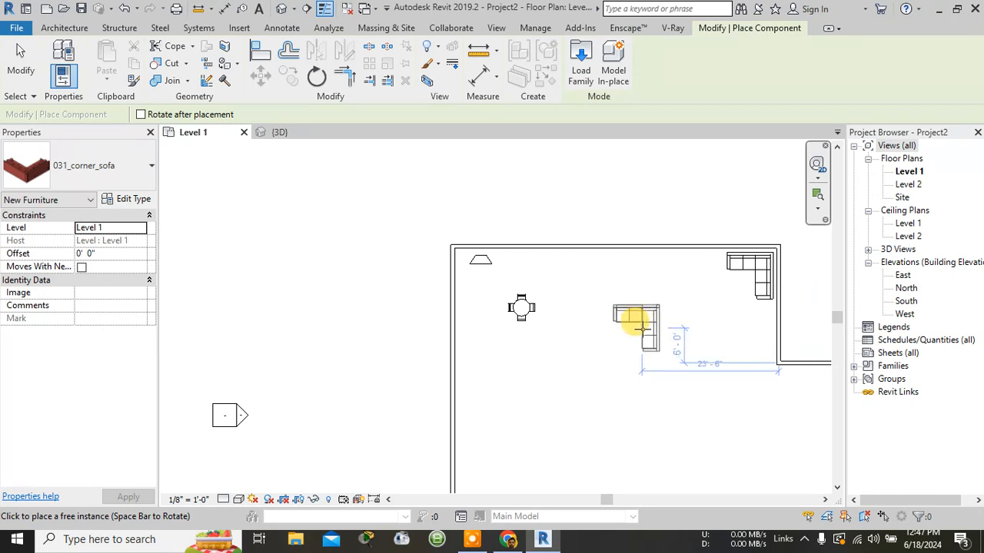
key(Escape)
key(Escape)
Step: Look over the furnished plan, then examine the TV stand and dining table up close in the 3D view
scroll(715, 281, up, 3)
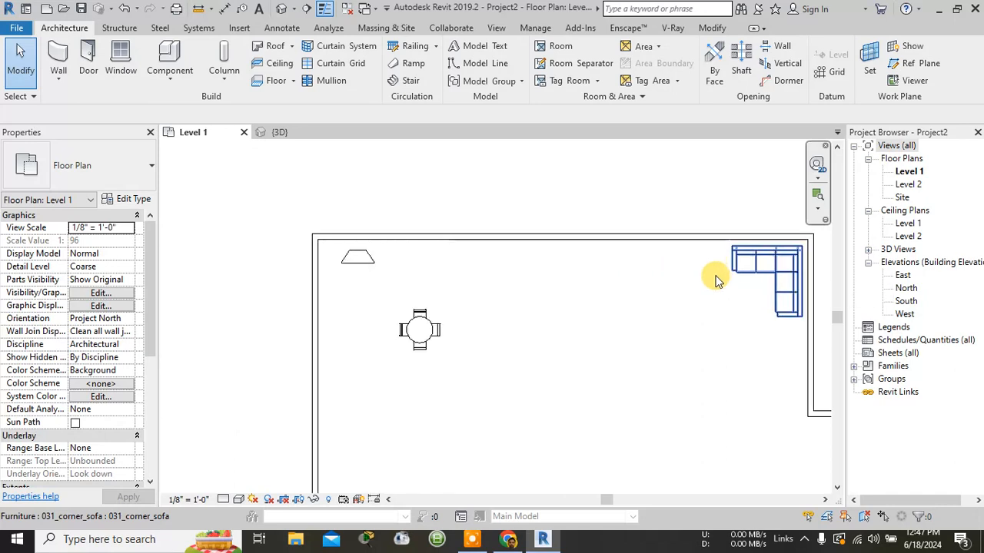
scroll(715, 280, down, 4)
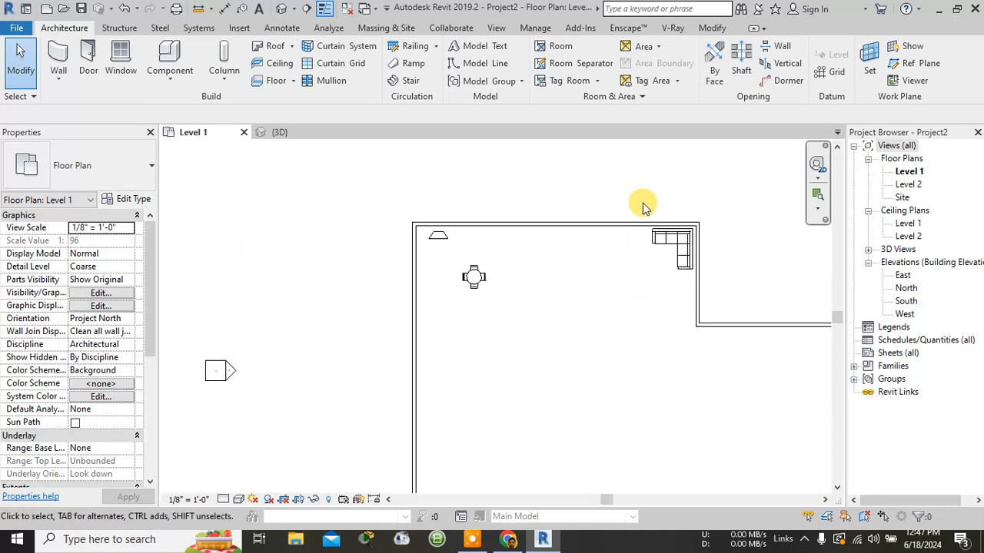
scroll(631, 359, down, 2)
scroll(644, 285, up, 2)
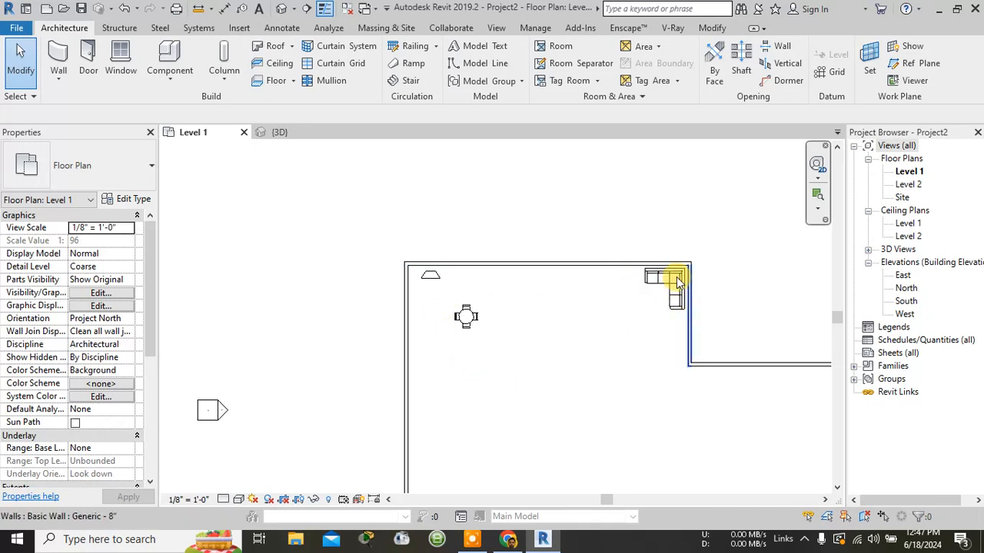
scroll(607, 284, down, 1)
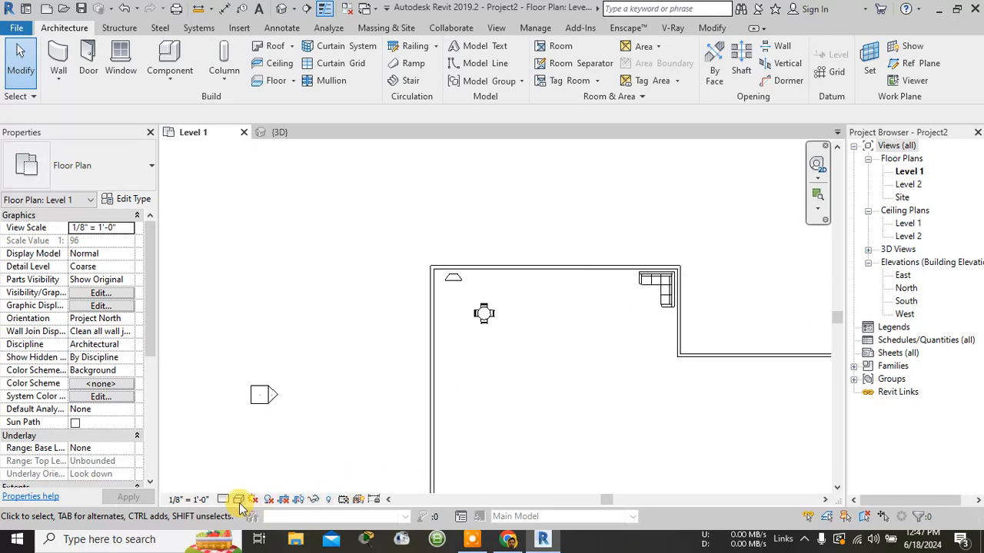
click(279, 132)
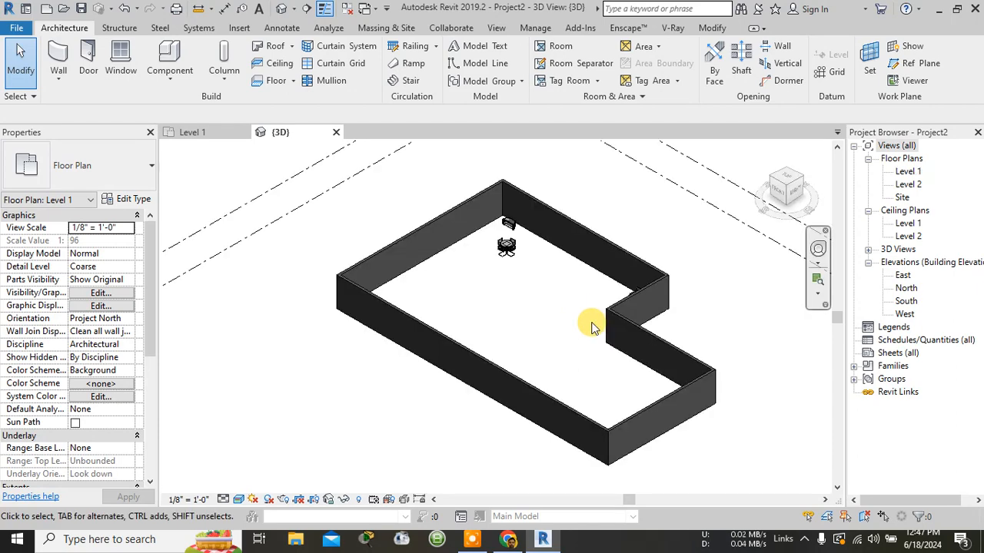
scroll(521, 234, up, 5)
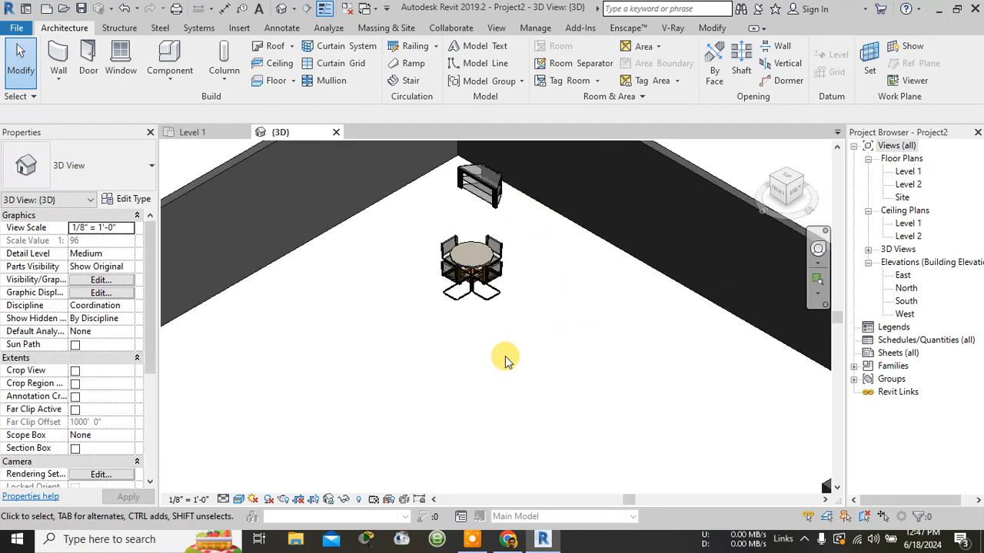
scroll(507, 304, up, 3)
shift+middle_drag(492, 295, 437, 296)
scroll(388, 292, down, 2)
shift+middle_drag(183, 227, 211, 215)
scroll(248, 219, up, 3)
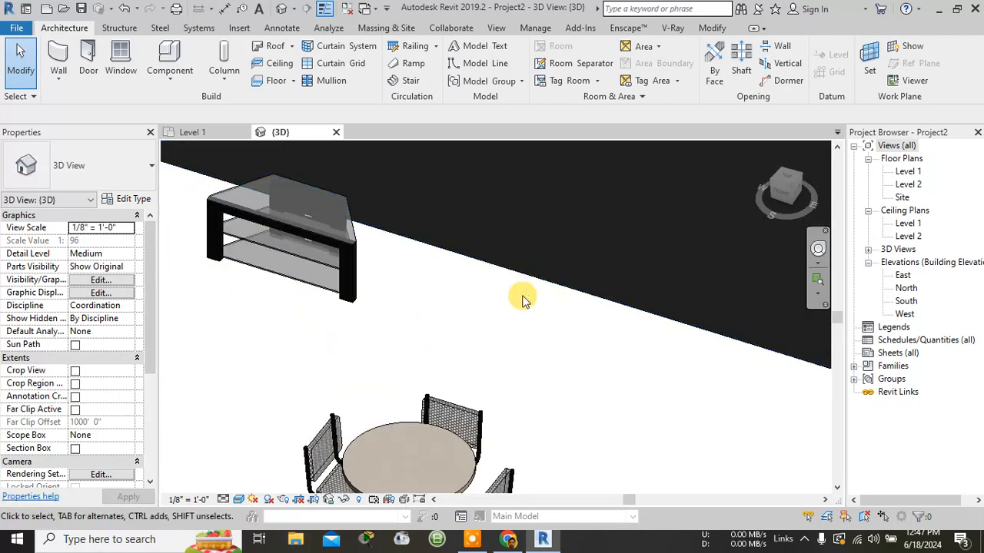
Step: Rotate the TV stand step by step through a full turn in the 3D view, then deselect it
click(338, 245)
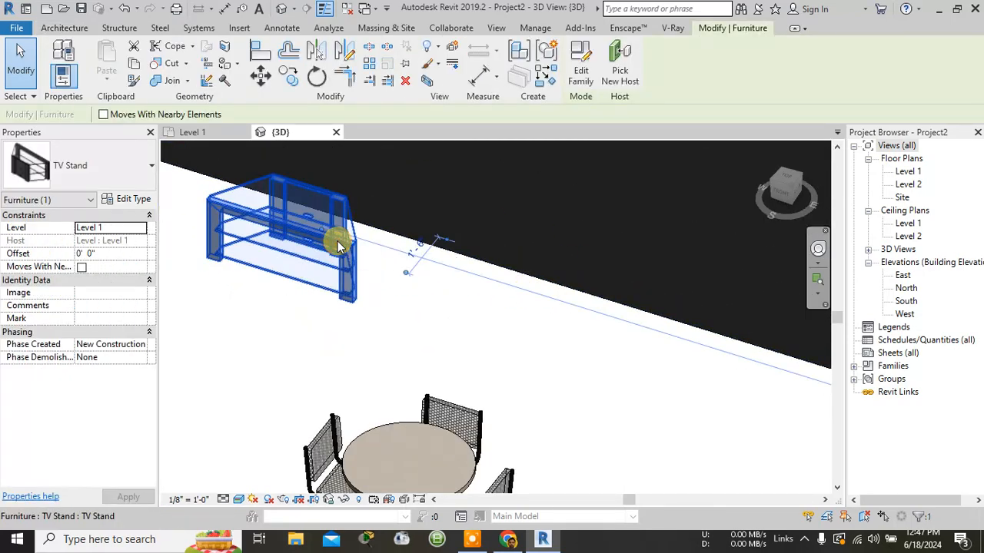
key(space)
key(space)
key(space)
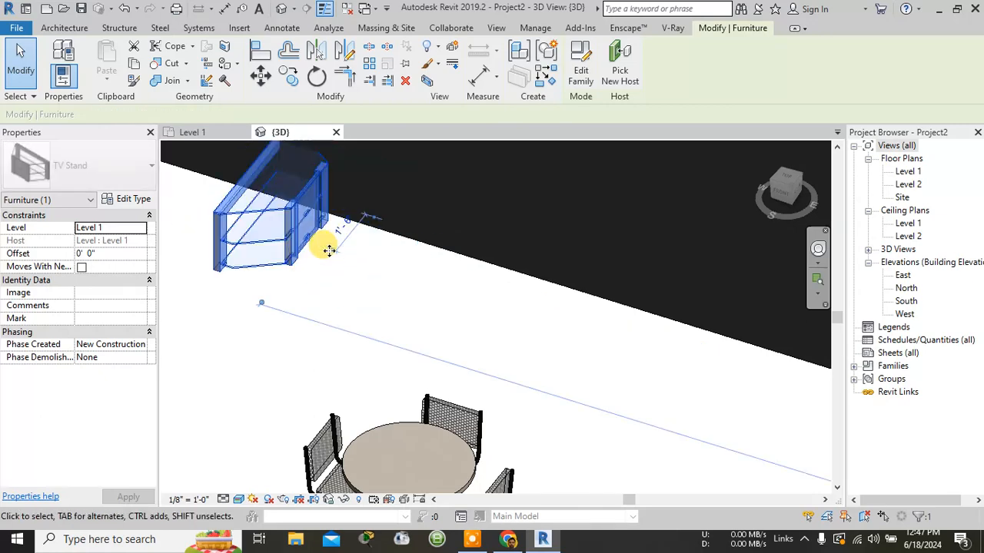
key(space)
click(449, 318)
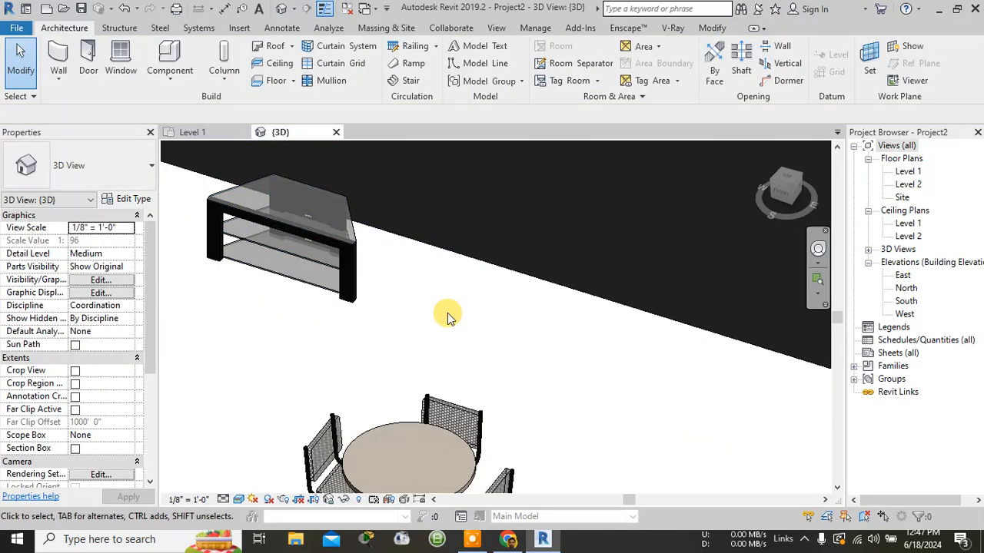
middle_drag(598, 415, 335, 258)
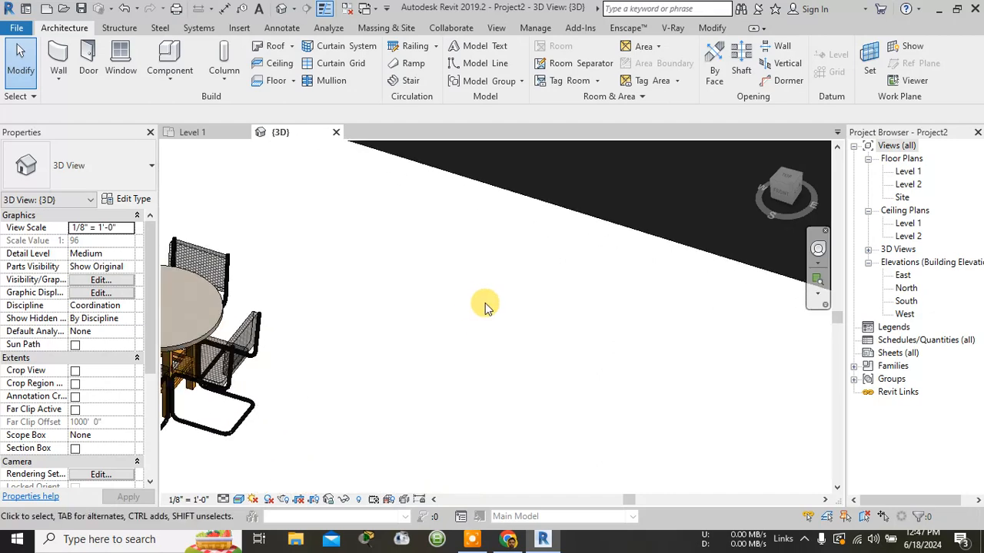
Step: Bring the corner sofa into close view in the 3D model and inspect its type parameters
middle_drag(512, 310, 325, 258)
scroll(667, 300, down, 2)
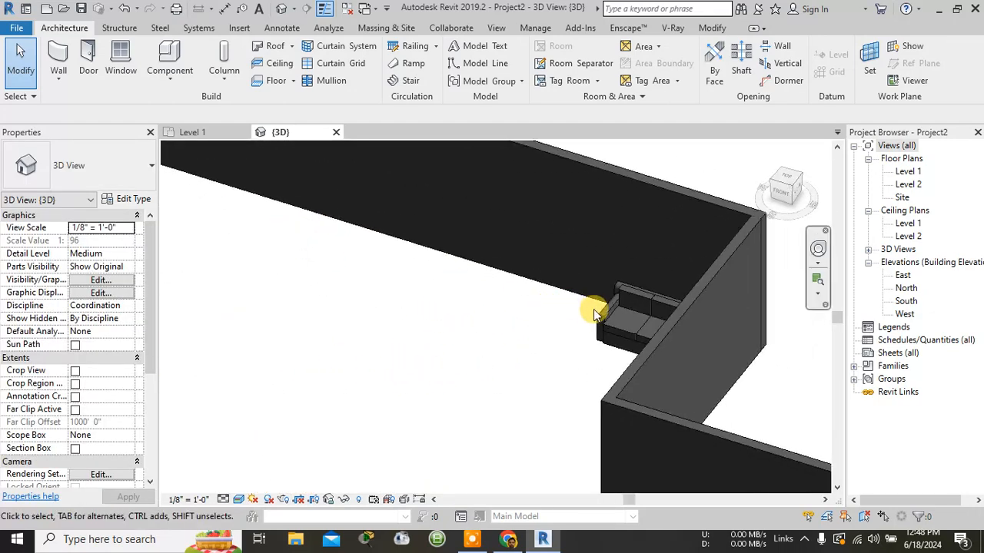
scroll(526, 390, up, 1)
shift+middle_drag(526, 390, 564, 376)
scroll(434, 278, up, 3)
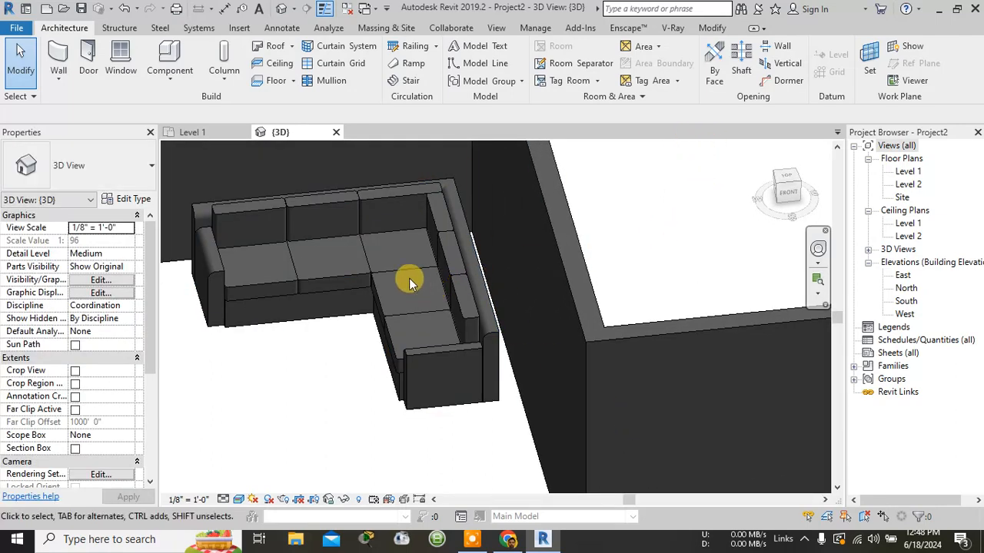
click(297, 280)
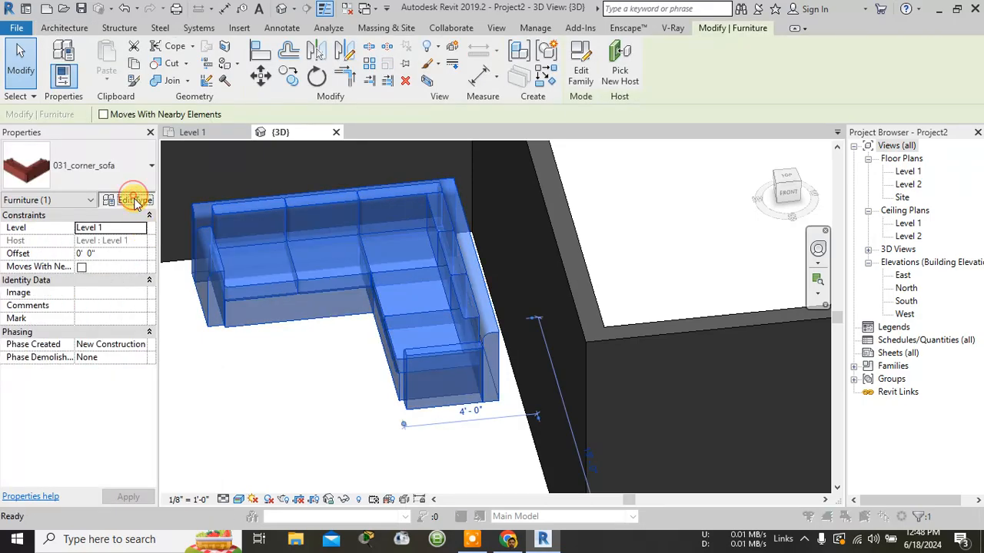
click(133, 200)
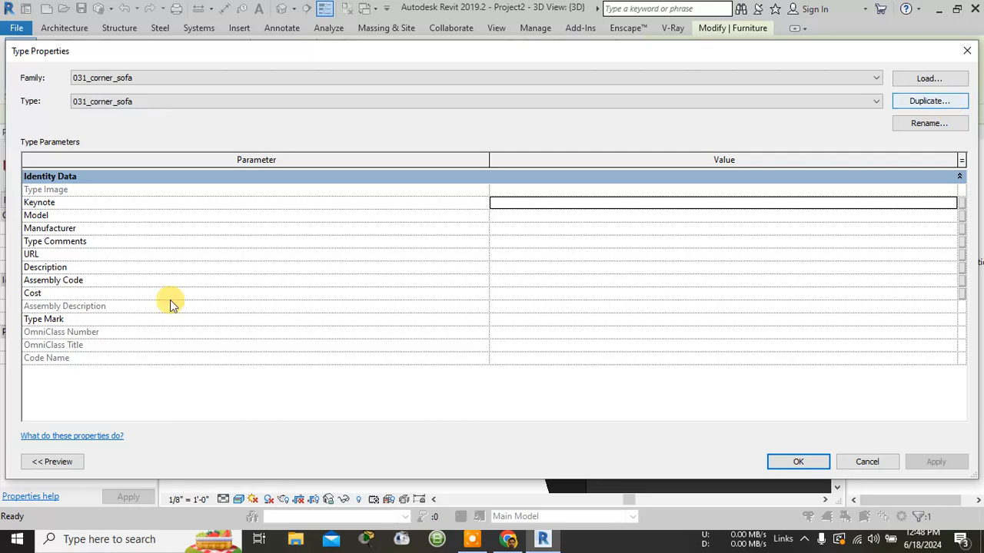
click(576, 202)
click(644, 178)
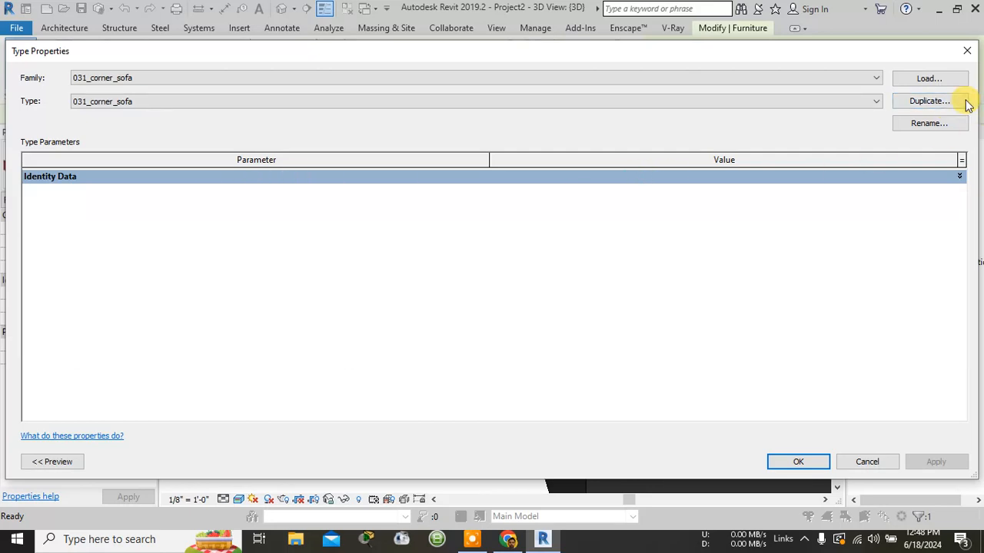
Step: Check the corner sofa's type duplication prompt and graphical preview, then leave its type properties without making changes
click(913, 101)
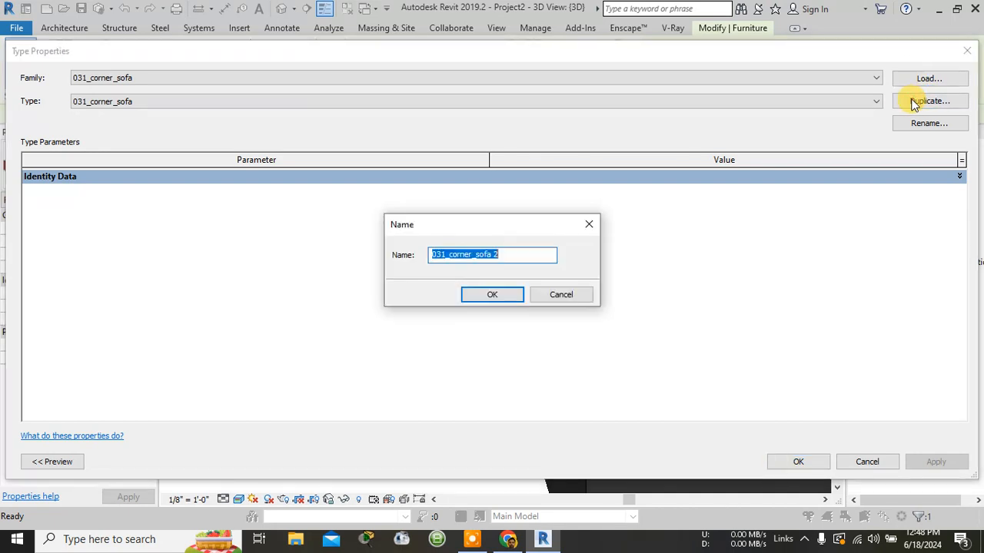
click(569, 295)
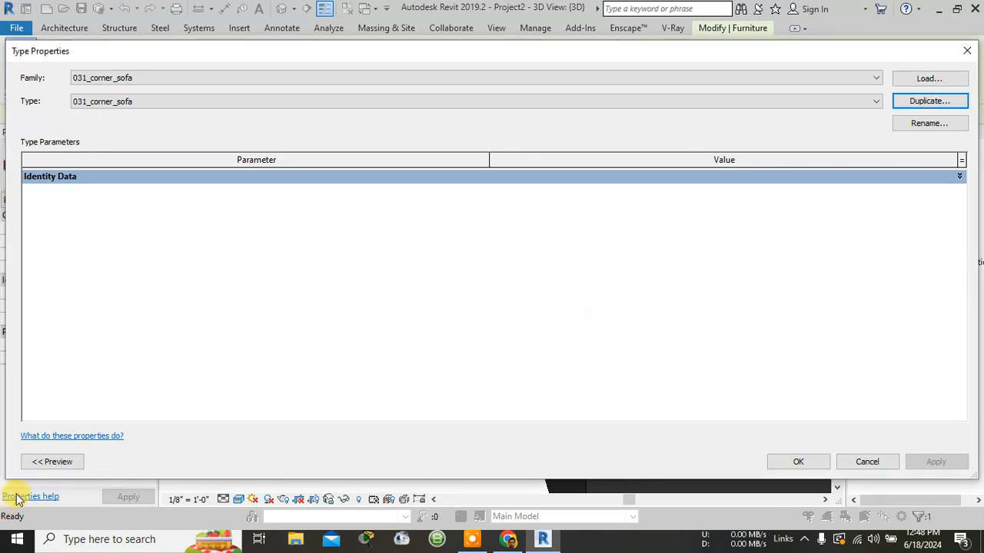
click(52, 461)
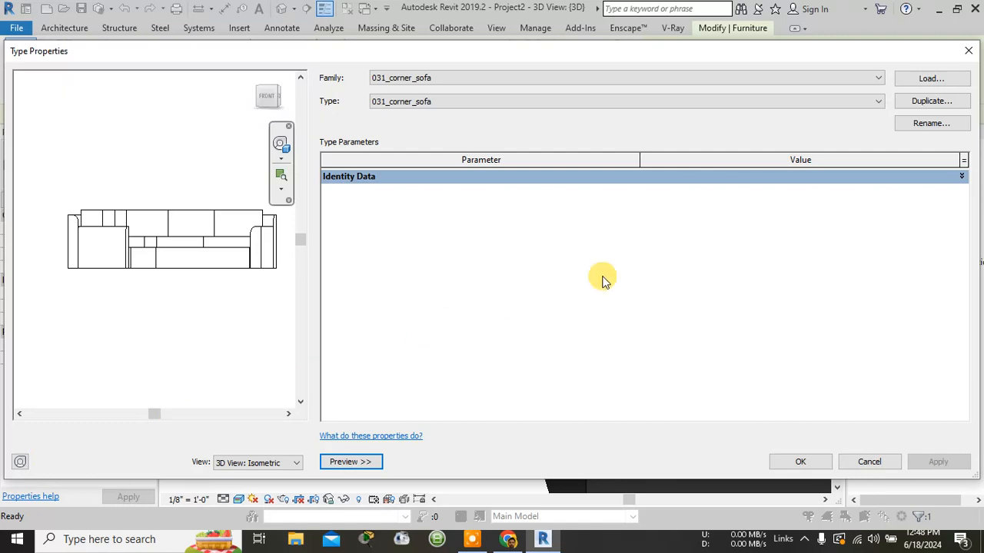
key(Escape)
key(Escape)
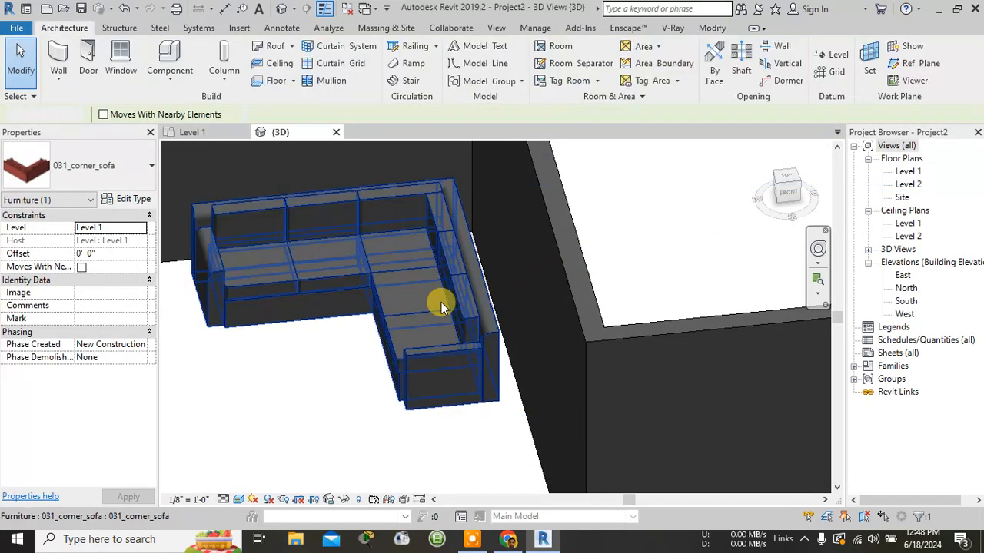
Step: Inspect the corner sofa's instance properties and its image assignment, then dismiss them and deselect the sofa
click(391, 267)
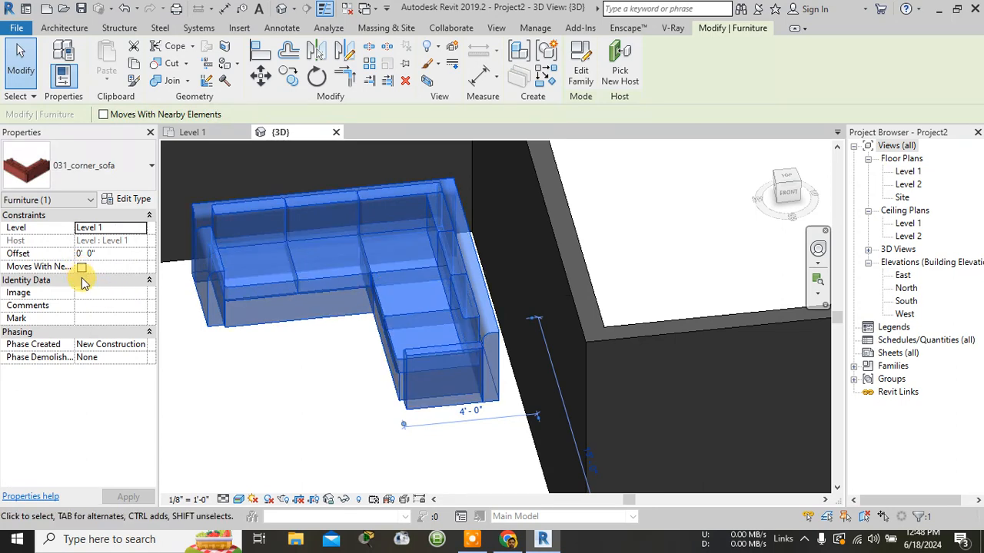
click(141, 294)
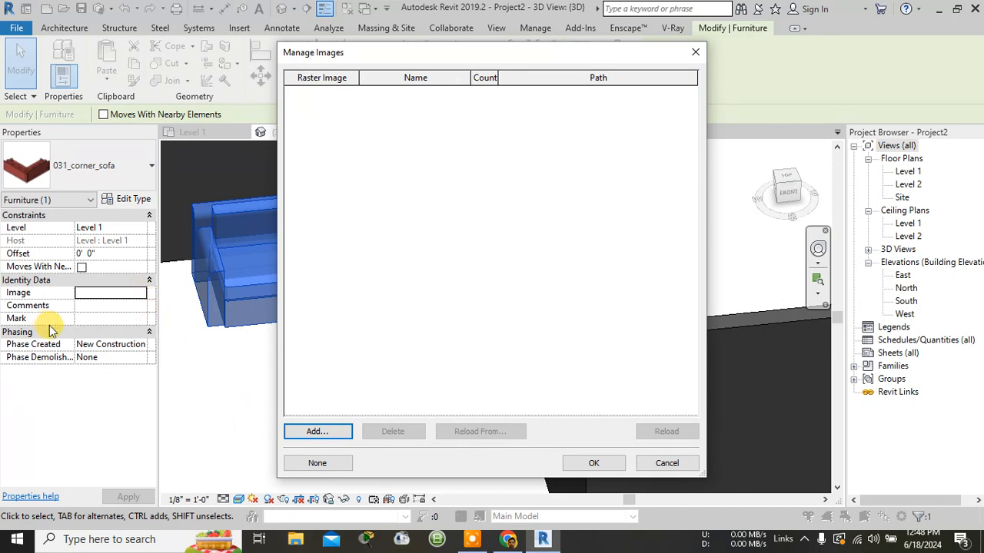
key(Escape)
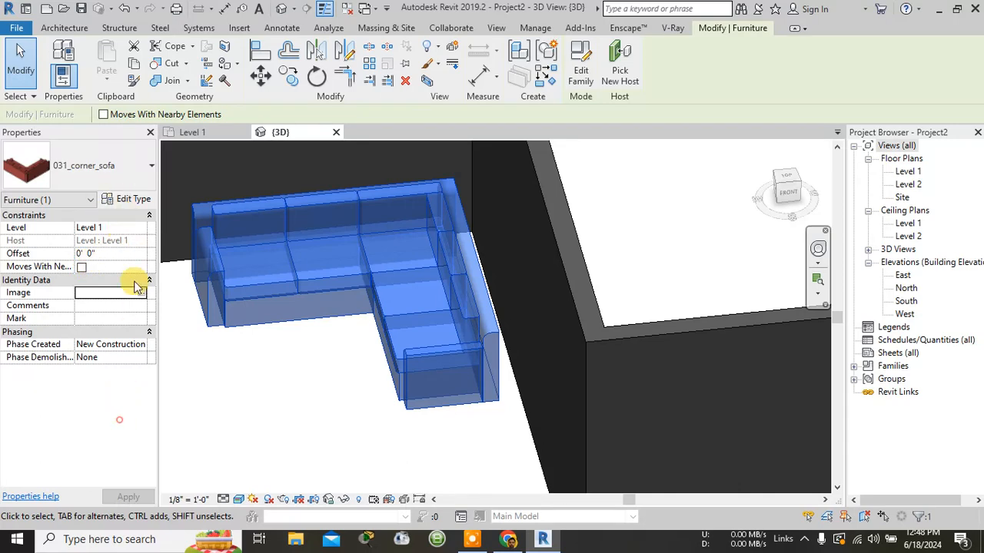
key(Escape)
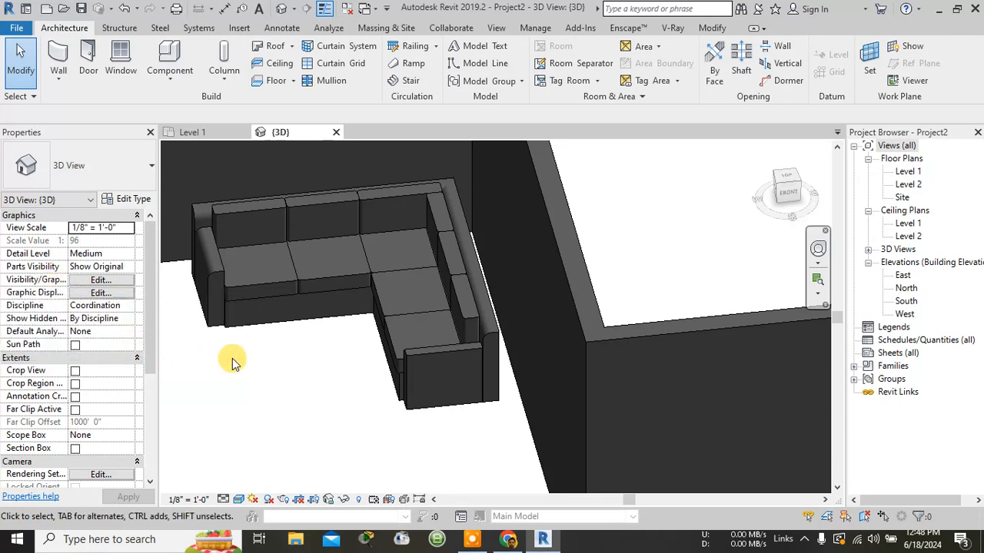
Step: Examine the furnished building in 3D, checking the TV stand, dining table and corner sofa along the back wall
scroll(228, 358, down, 3)
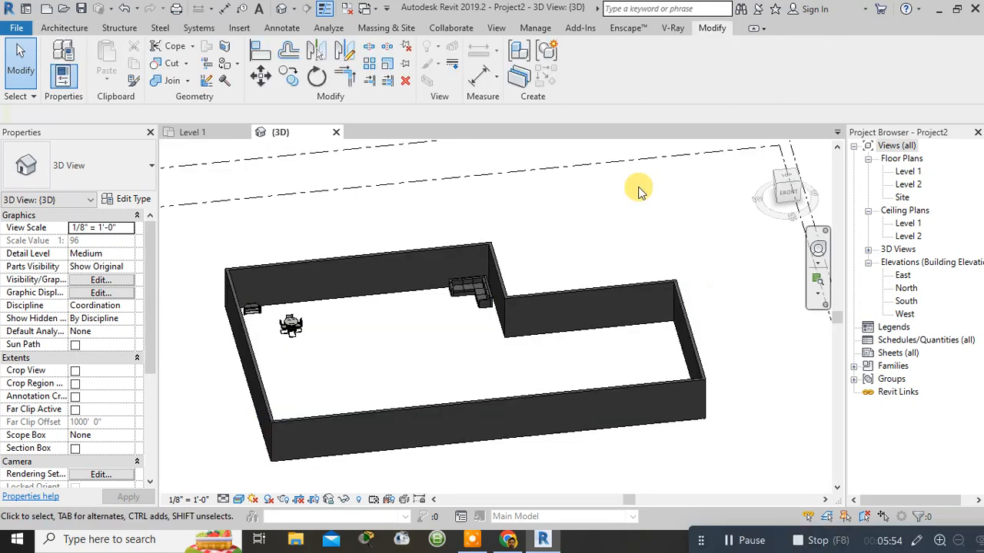
scroll(444, 289, up, 2)
scroll(475, 265, up, 3)
scroll(430, 335, down, 4)
middle_drag(229, 376, 436, 369)
scroll(417, 330, up, 3)
middle_drag(650, 349, 433, 309)
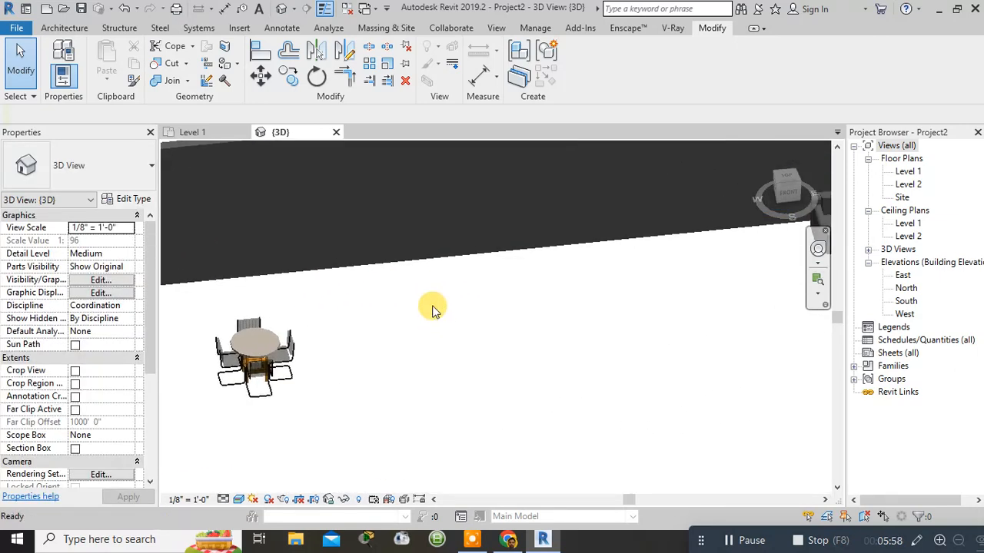
scroll(435, 309, down, 1)
scroll(453, 307, down, 2)
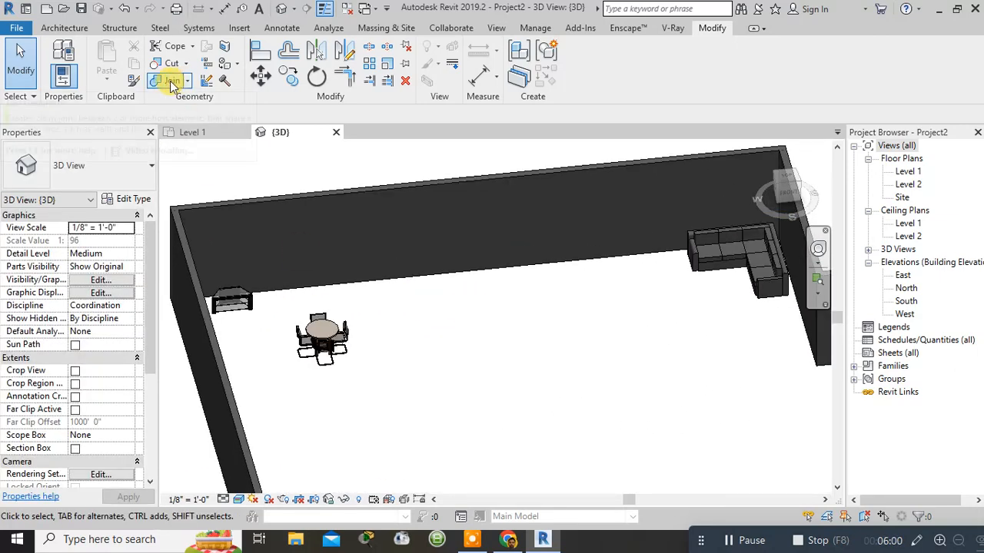
Step: Start placing a component and browse the miscellaneous downloaded folder for a sink family, enlarging the file thumbnails
click(64, 28)
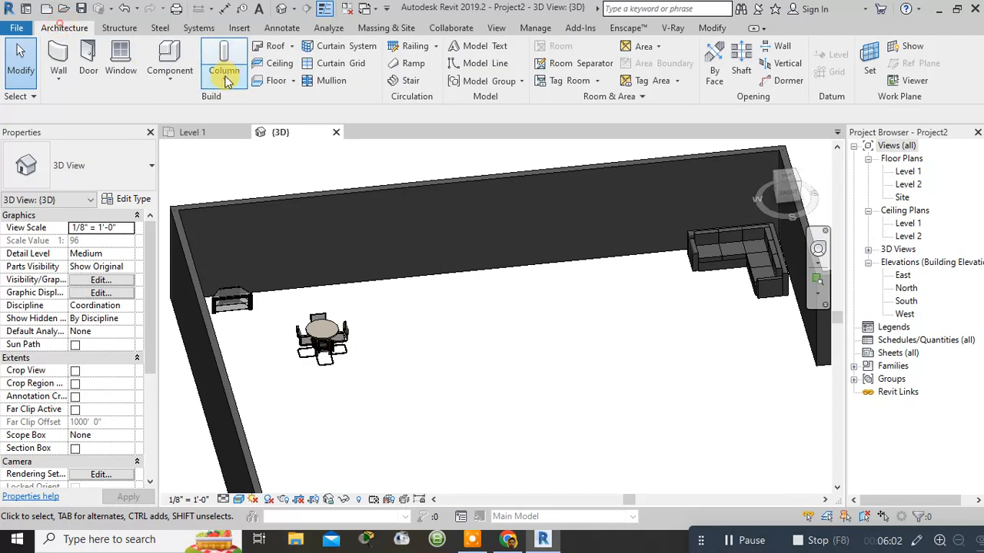
click(175, 83)
click(165, 104)
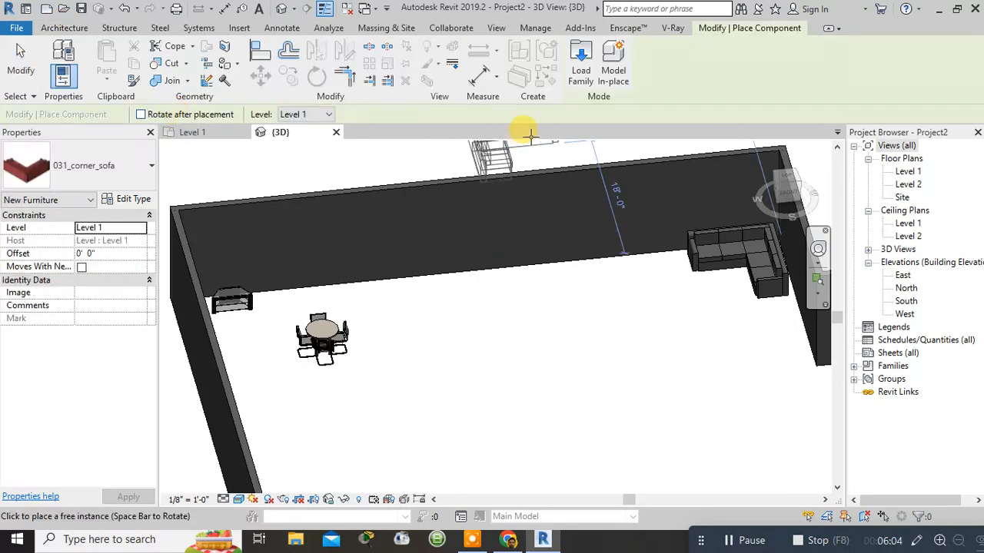
click(581, 66)
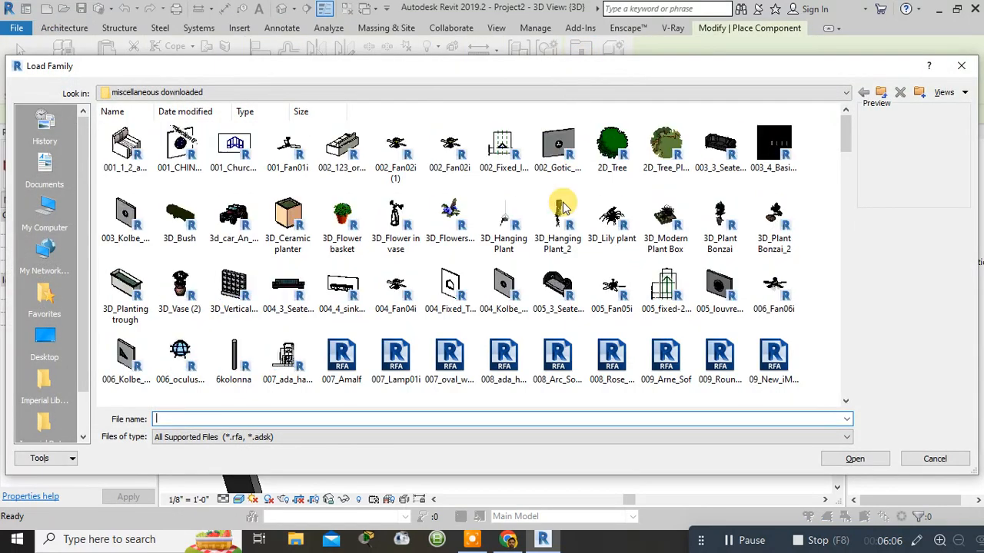
scroll(684, 328, down, 3)
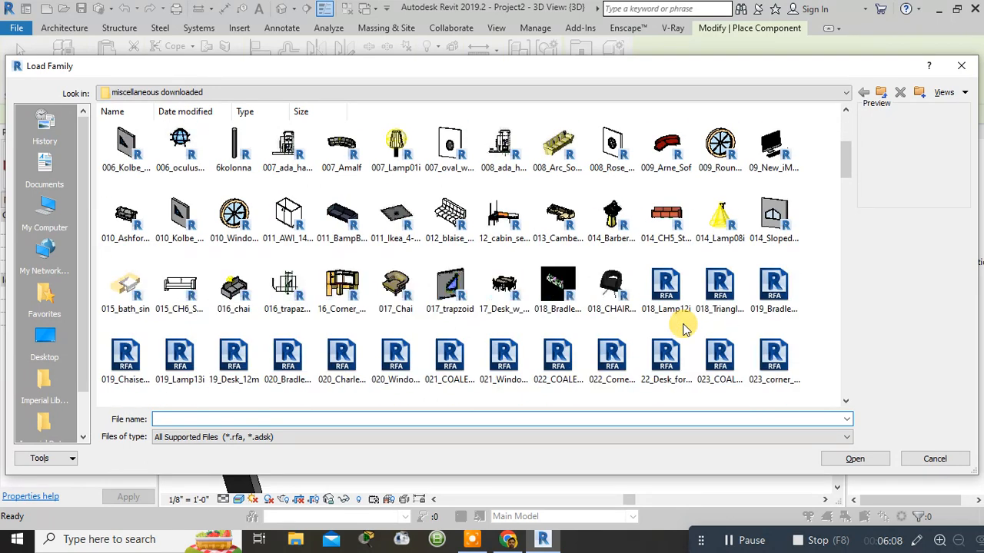
scroll(684, 328, down, 3)
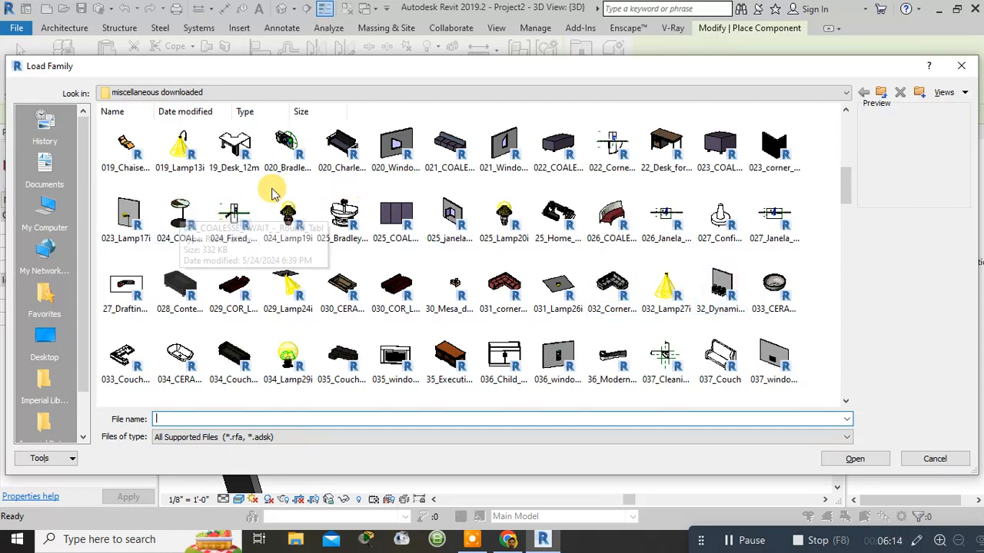
scroll(286, 190, up, 3)
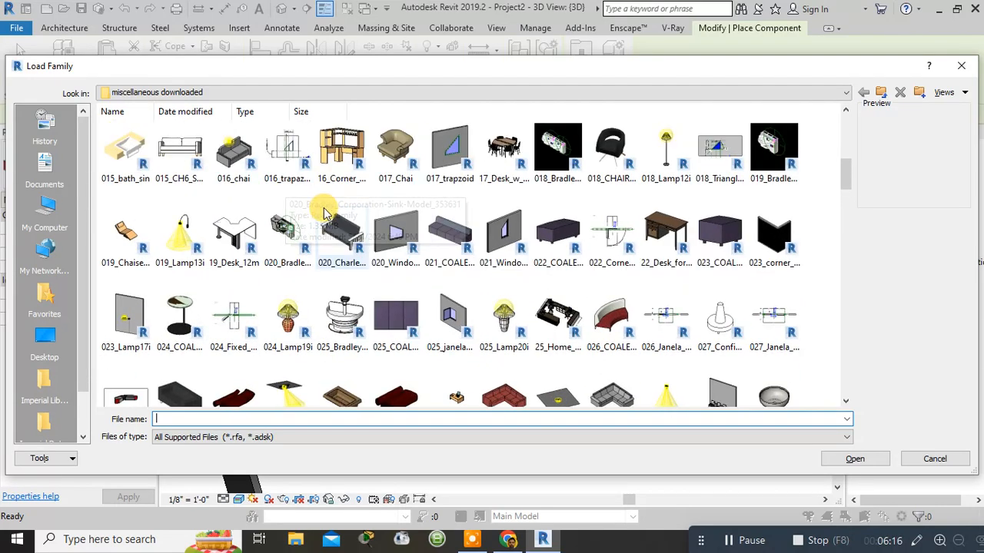
ctrl+scroll(330, 219, up, 1)
scroll(364, 263, down, 3)
scroll(367, 278, up, 2)
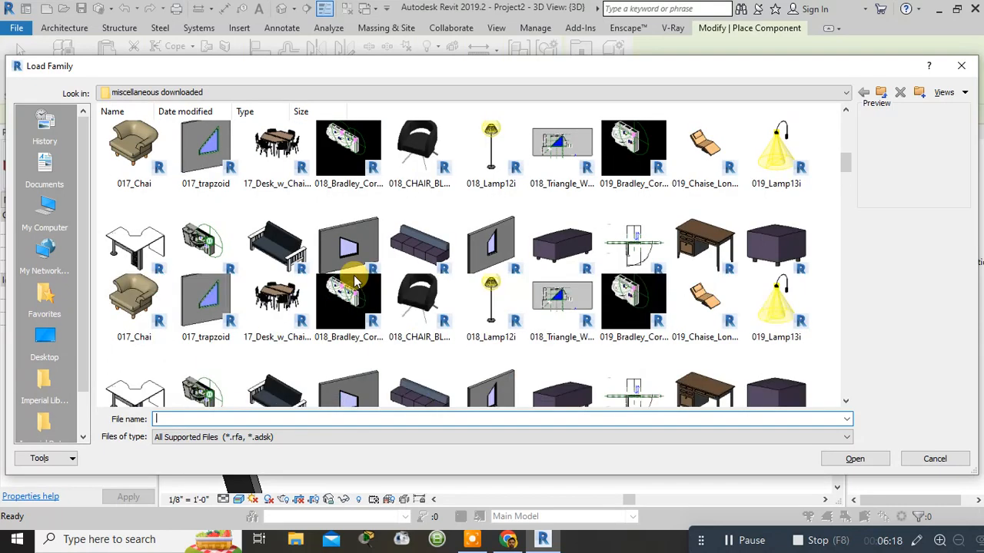
click(215, 212)
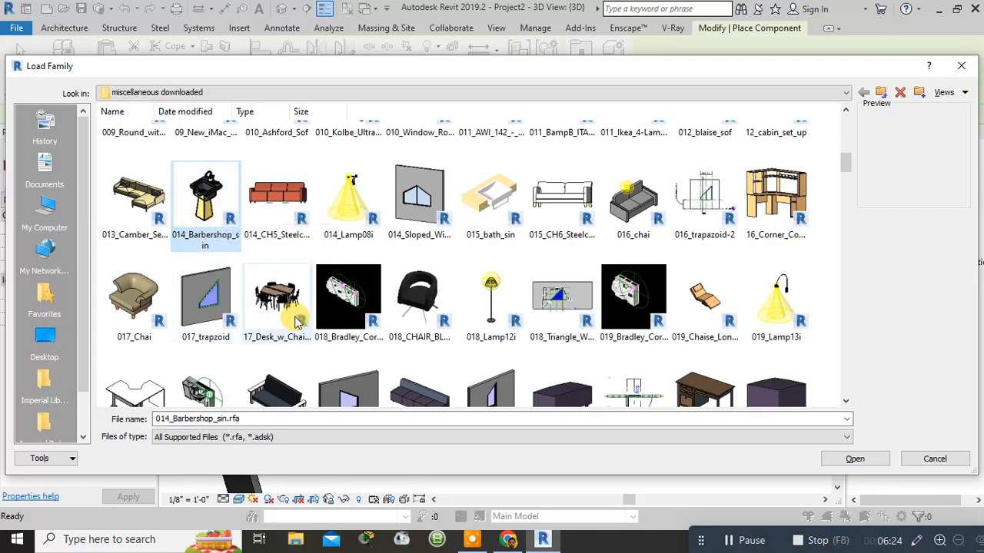
Step: Find the 093_Single_Sink_Vanity family among the downloaded families and load it into the project
scroll(298, 321, down, 3)
scroll(318, 288, down, 3)
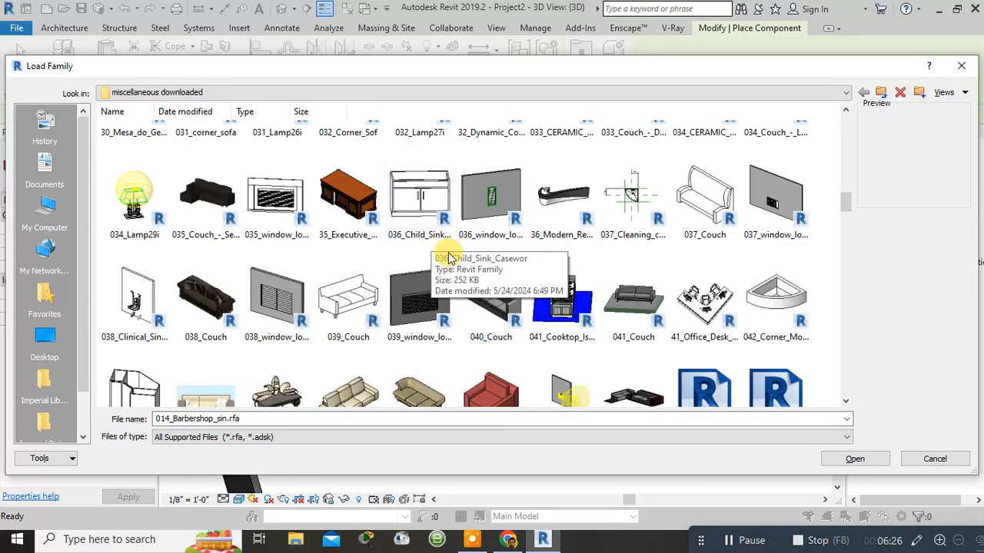
scroll(561, 304, down, 2)
scroll(570, 311, down, 3)
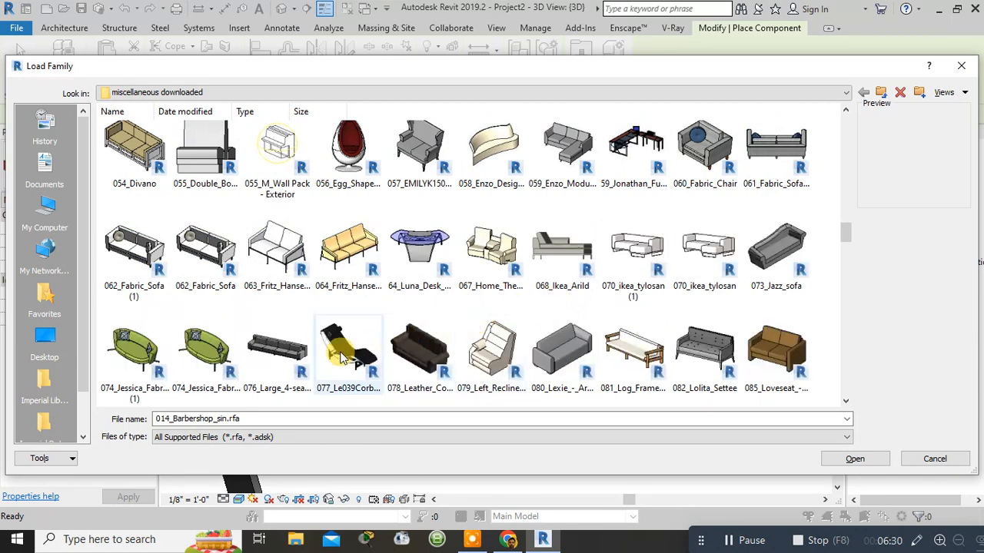
scroll(368, 323, down, 2)
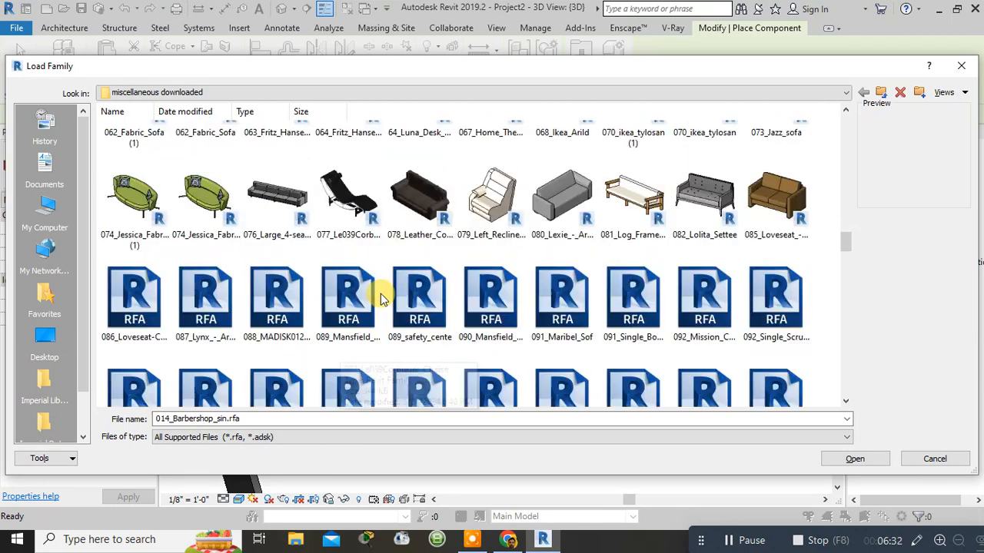
scroll(376, 288, down, 2)
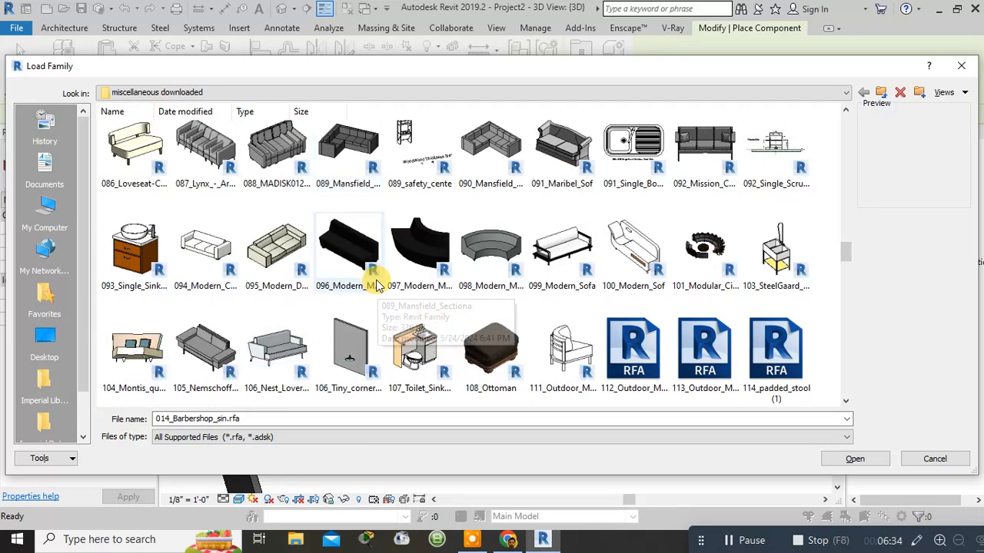
click(154, 259)
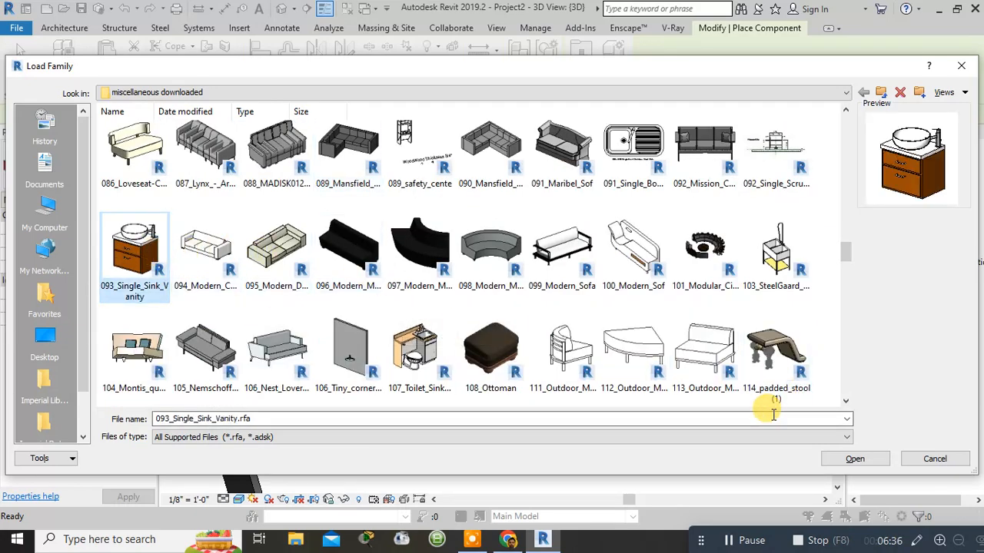
click(841, 454)
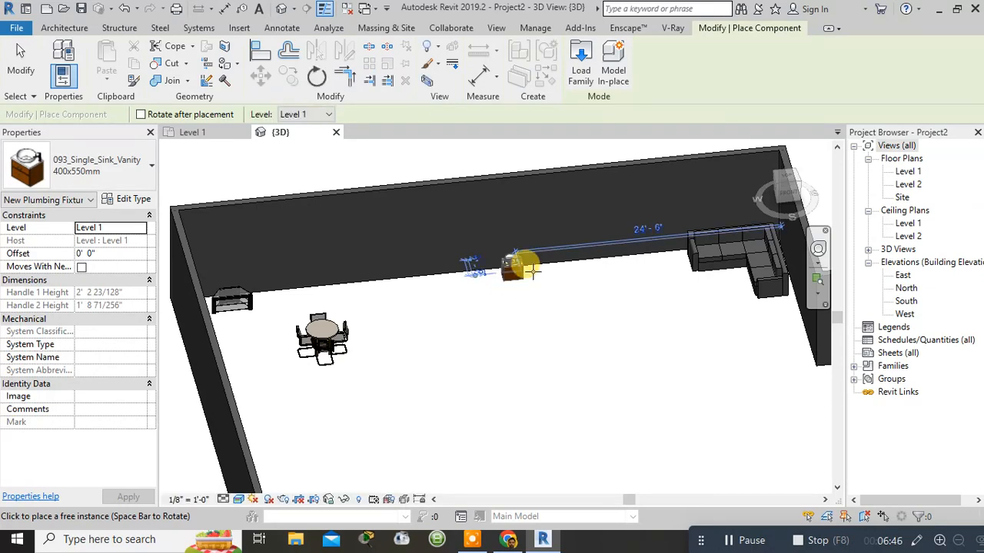
Step: Place one 400x550mm sink vanity against the north wall between the TV stand and sofa, about 24'-6" from the east wall
click(530, 269)
scroll(547, 227, up, 3)
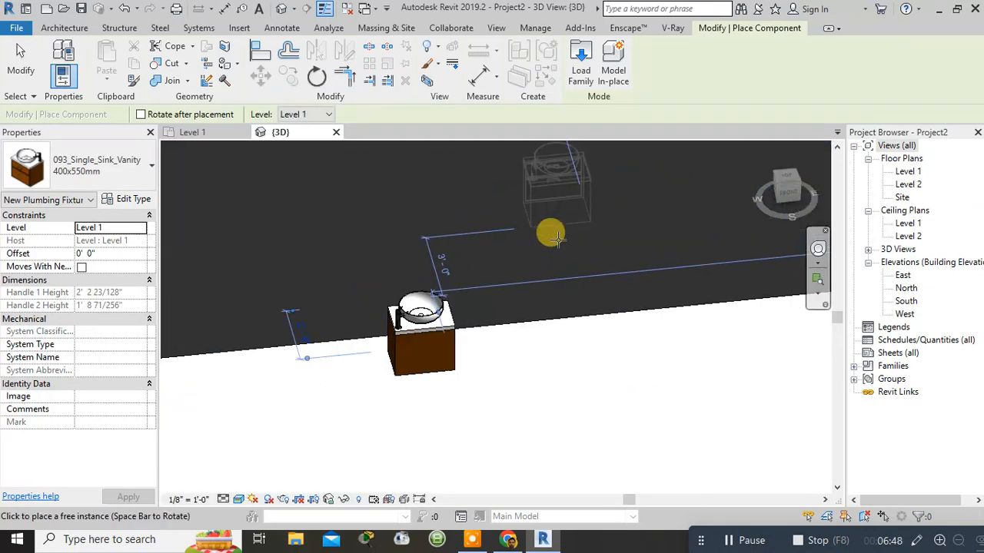
scroll(558, 239, up, 2)
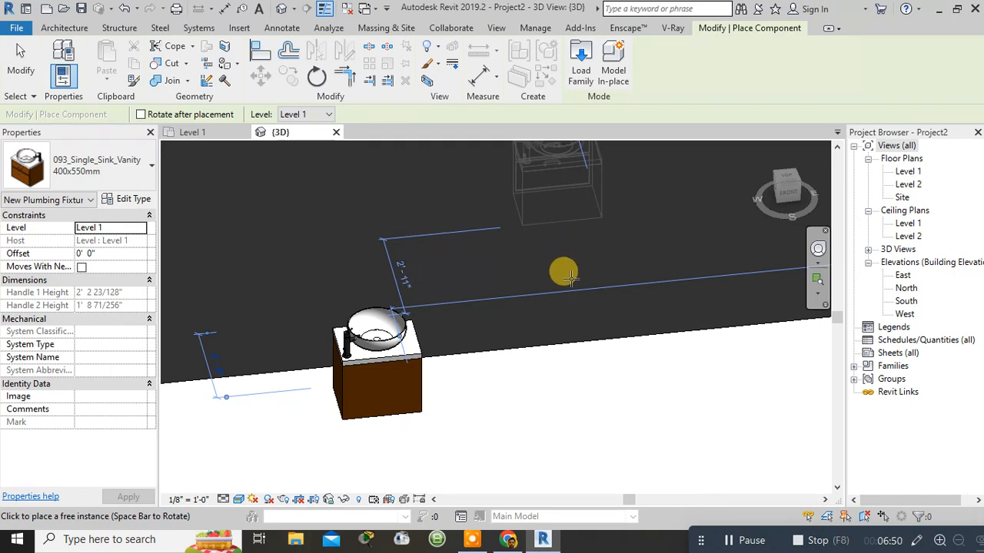
scroll(584, 308, down, 5)
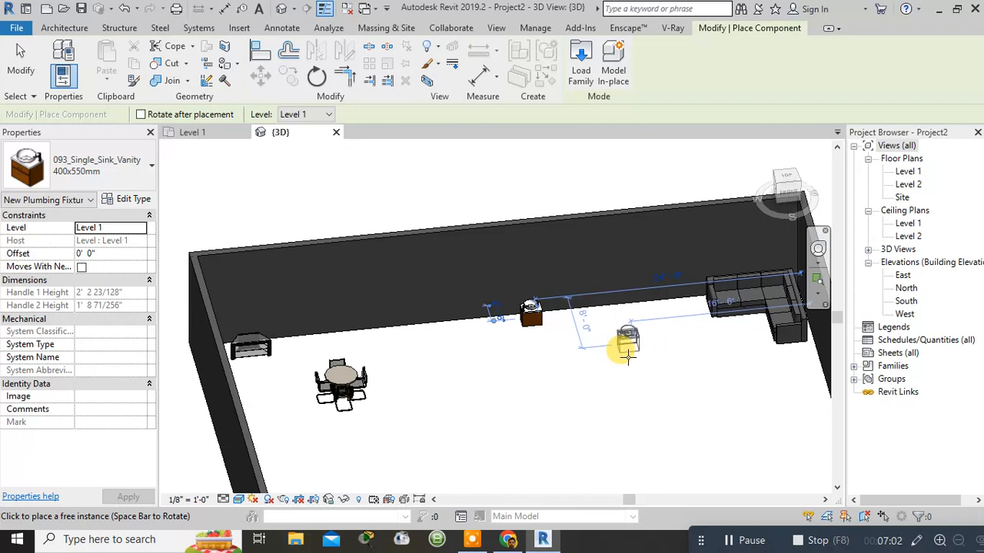
scroll(623, 354, down, 1)
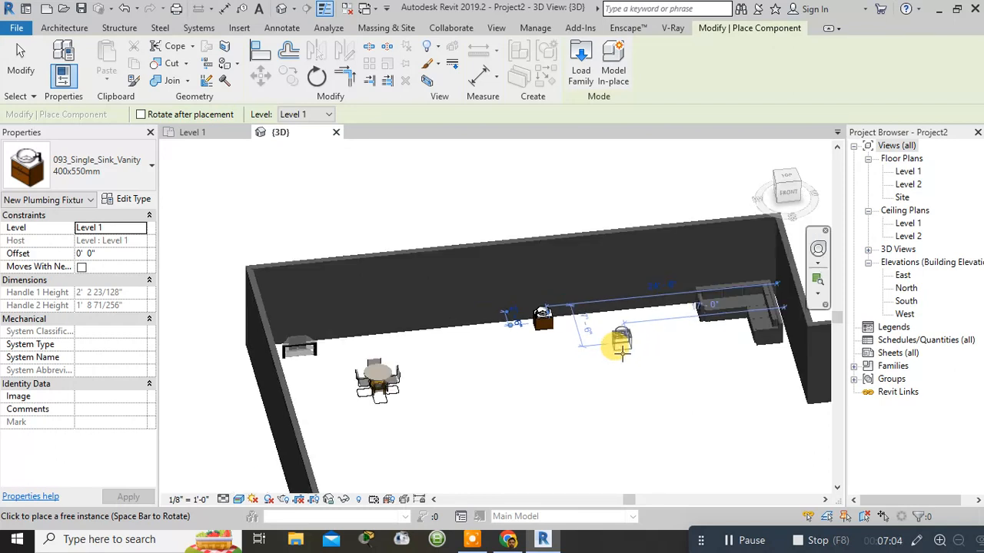
scroll(619, 355, down, 2)
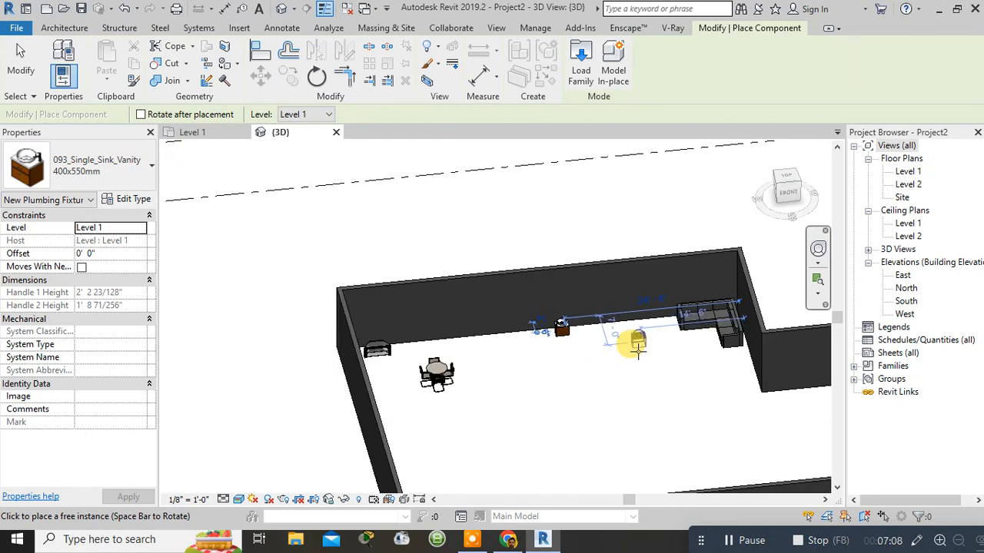
Step: Find the complete_kitchen3 family in the miscellaneous downloaded folder and load it into the project
click(581, 63)
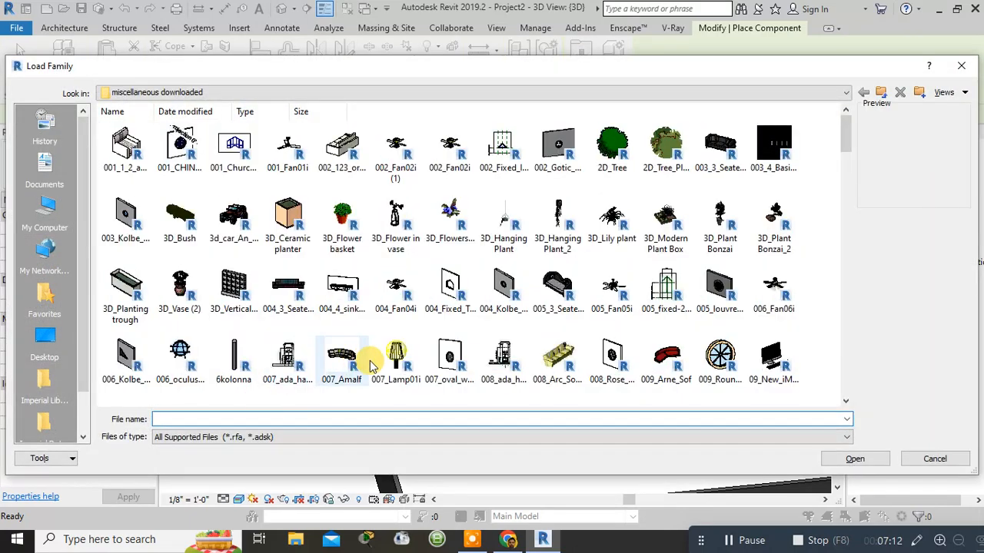
scroll(373, 361, down, 5)
scroll(403, 350, down, 10)
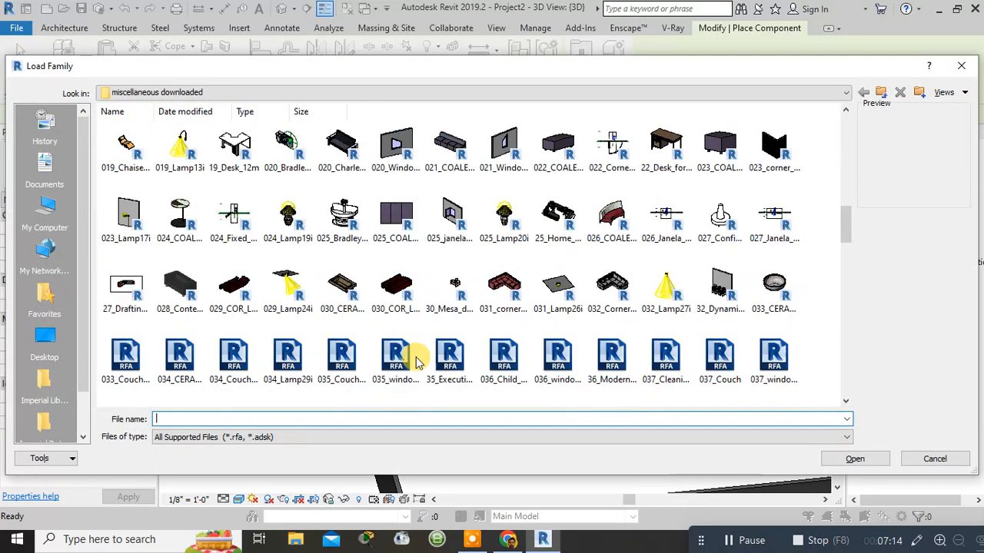
scroll(487, 325, down, 5)
scroll(487, 324, down, 1)
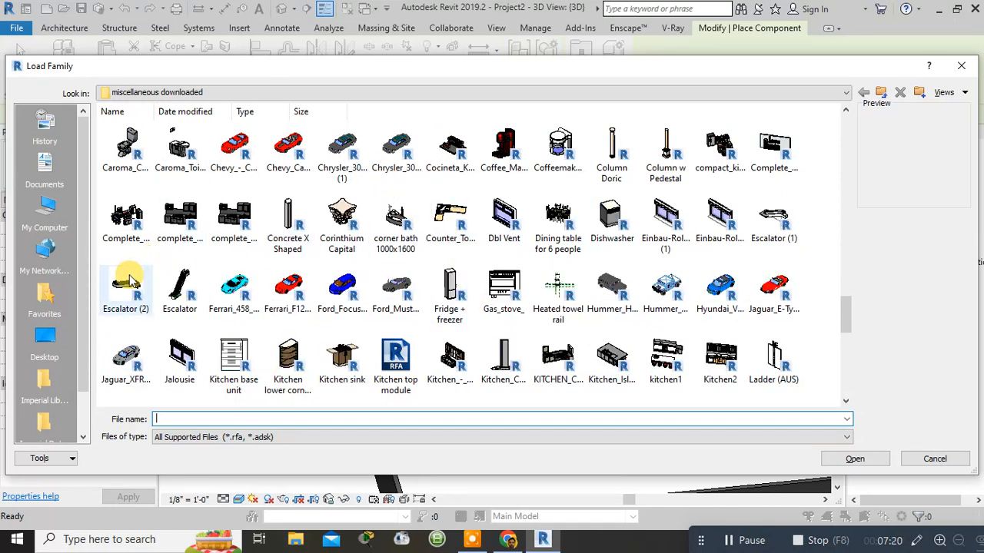
scroll(676, 311, up, 1)
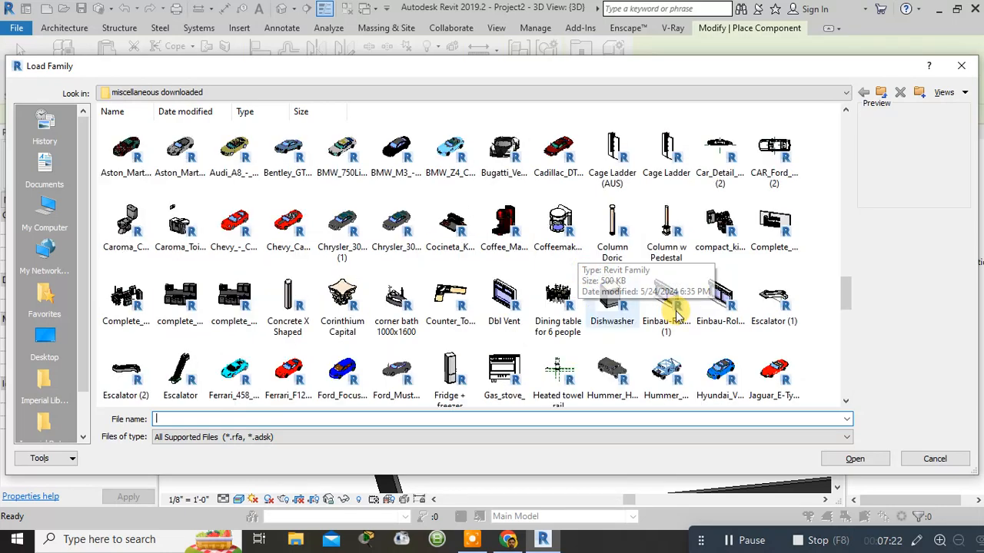
scroll(676, 311, up, 8)
scroll(678, 305, down, 2)
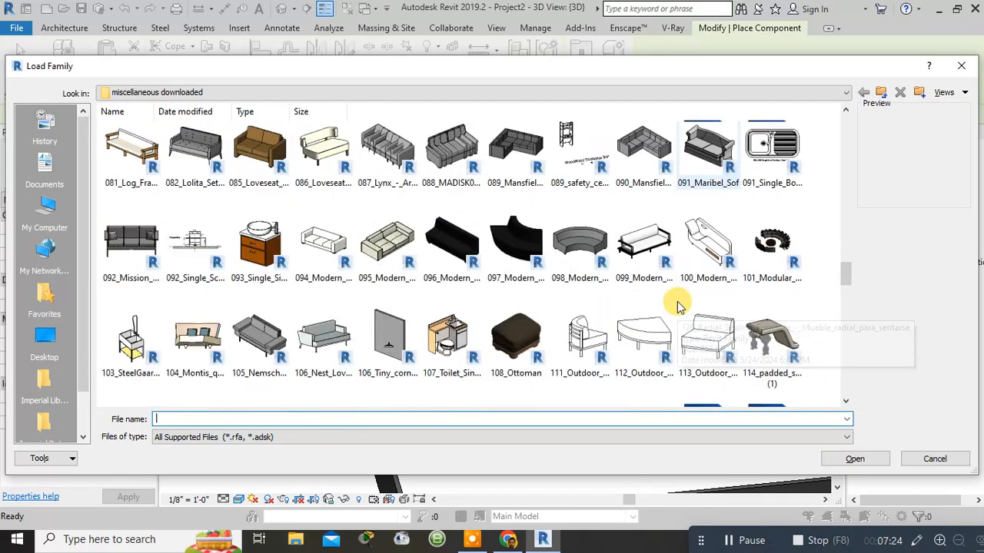
scroll(679, 301, down, 10)
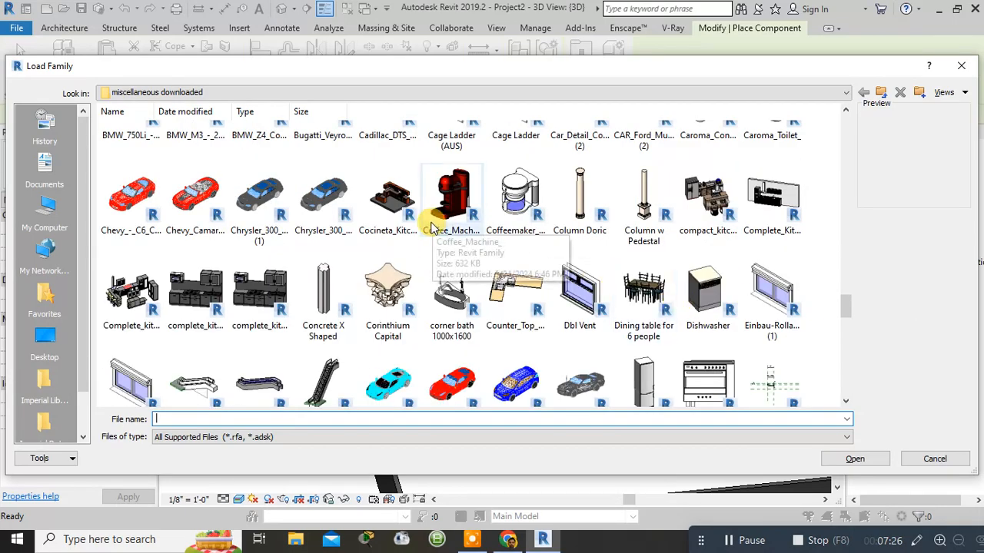
click(192, 300)
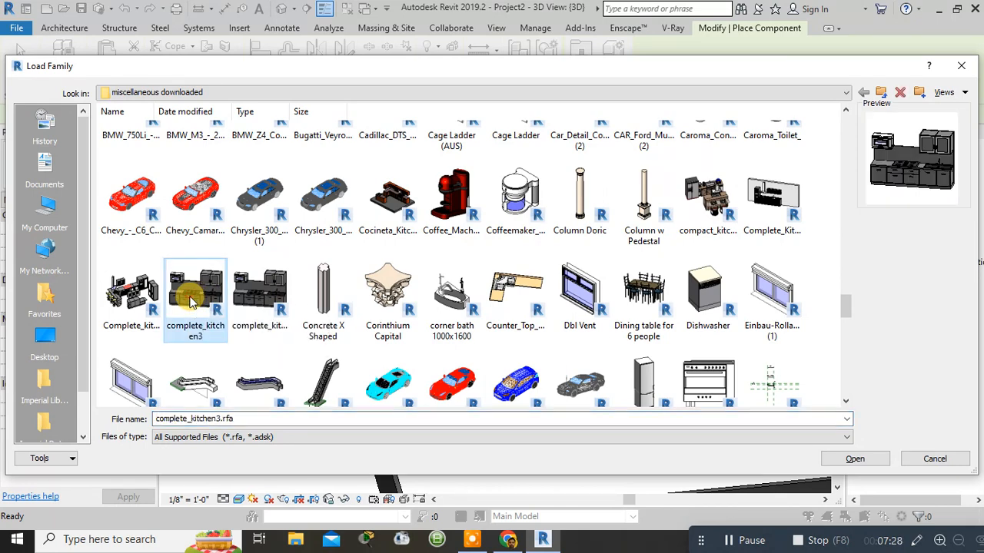
double_click(192, 299)
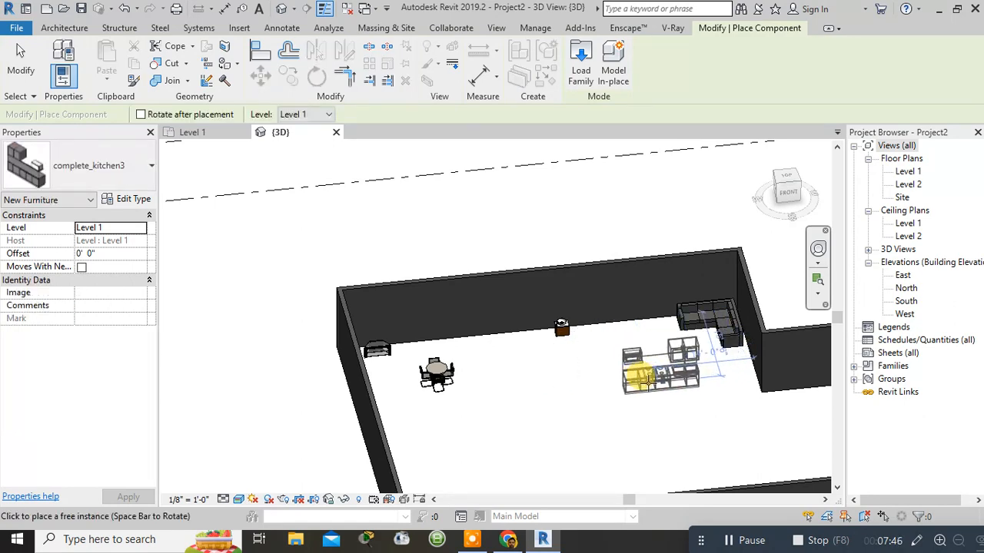
Step: Place one complete_kitchen3 unit against the shorter wing's north wall beside the inner corner, its centre about 5'-10" from that corner
scroll(577, 390, down, 2)
middle_drag(582, 401, 398, 329)
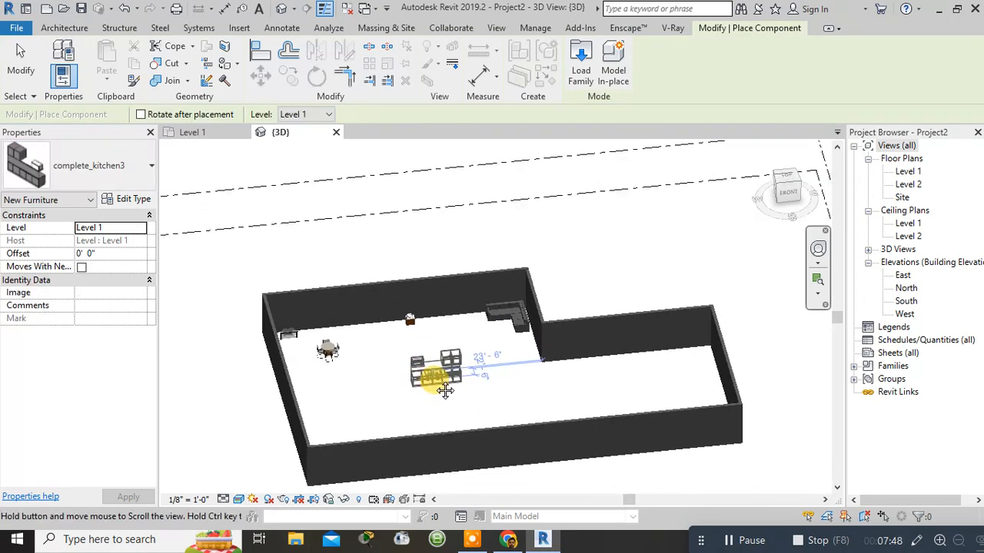
scroll(576, 365, up, 4)
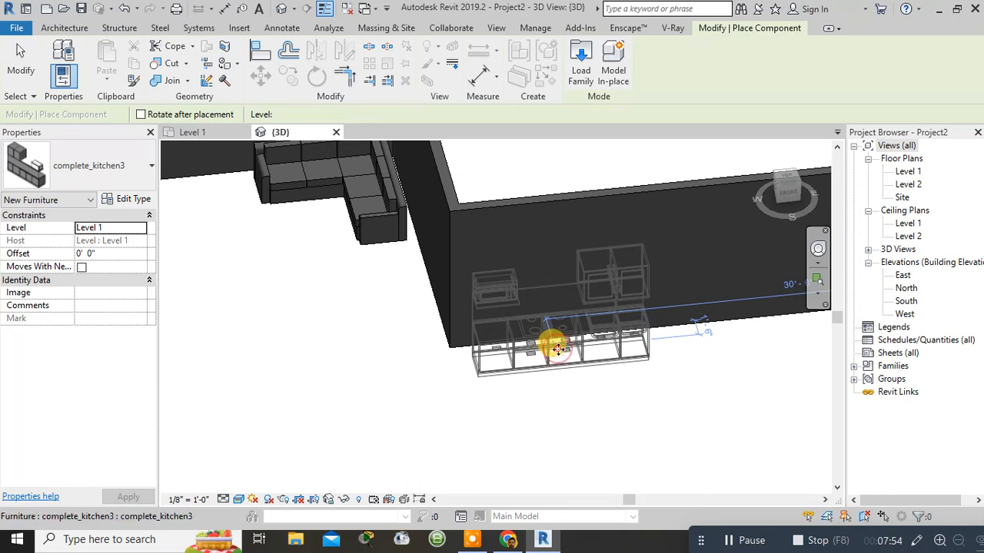
click(556, 348)
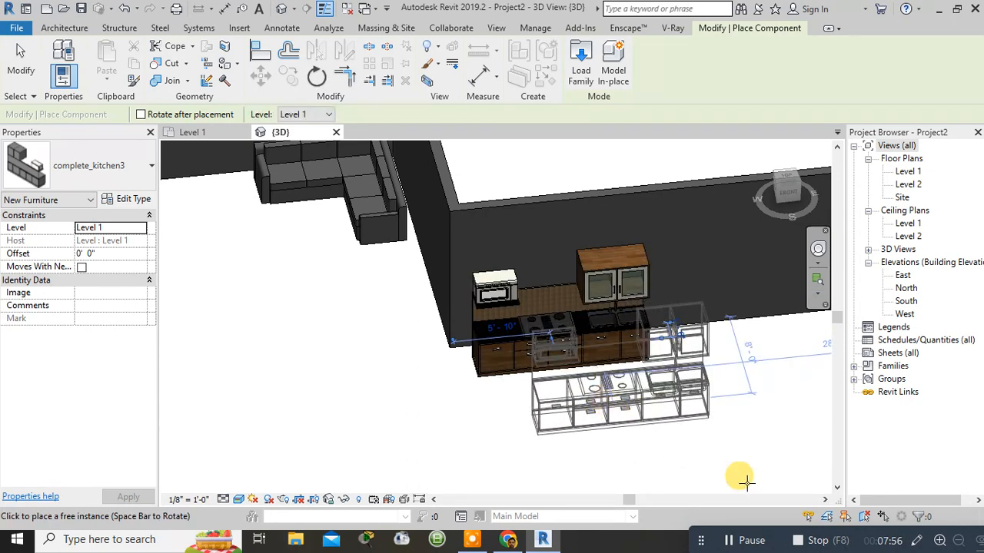
key(Escape)
key(Escape)
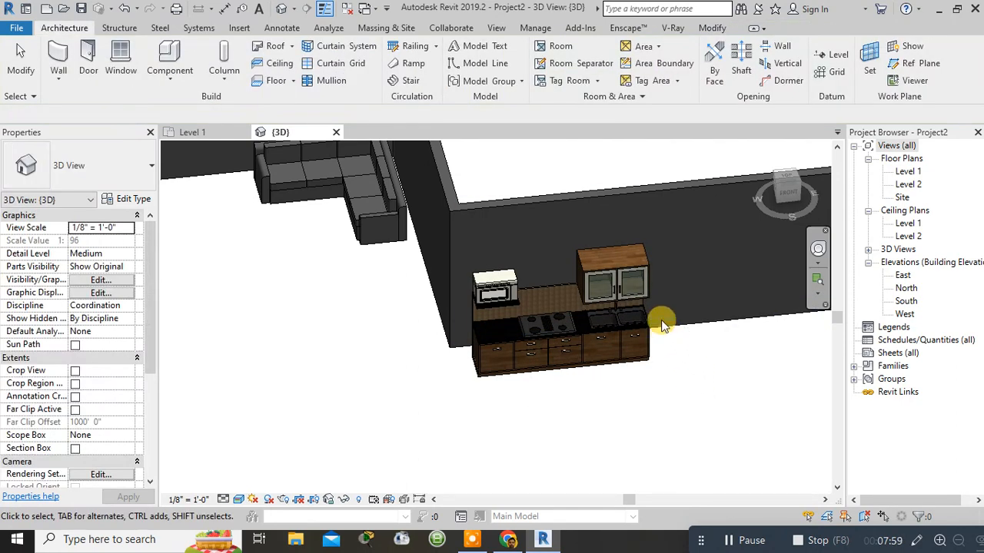
Step: Examine the placed kitchen unit up close, including its cooktop, sink and cabinets, and check its position within the whole building
scroll(661, 319, up, 4)
scroll(661, 320, up, 2)
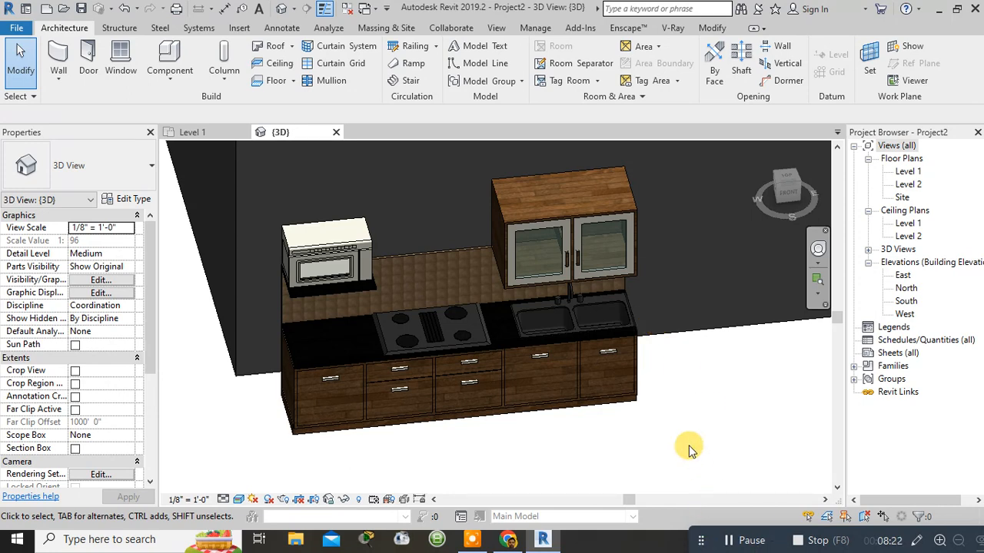
scroll(677, 412, down, 2)
scroll(676, 413, down, 4)
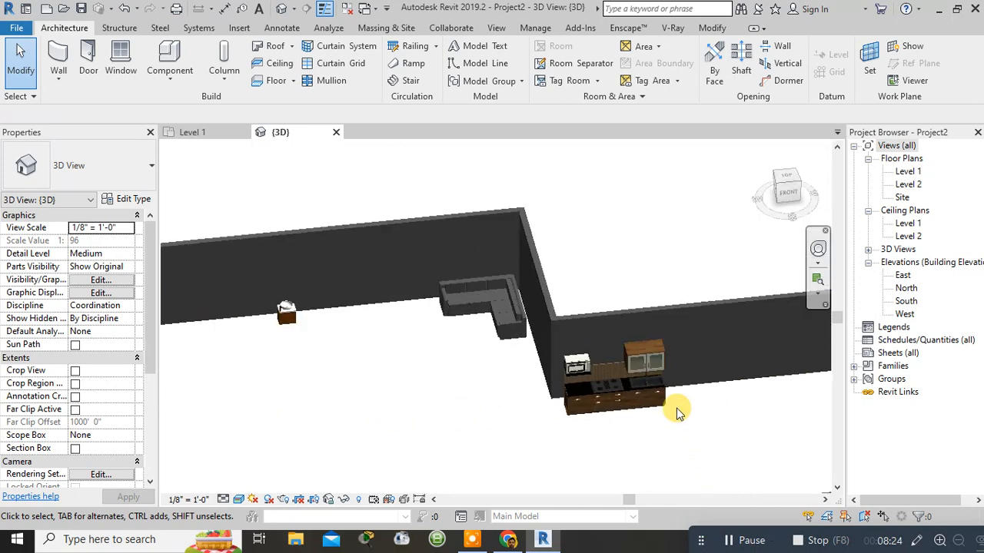
scroll(676, 412, down, 2)
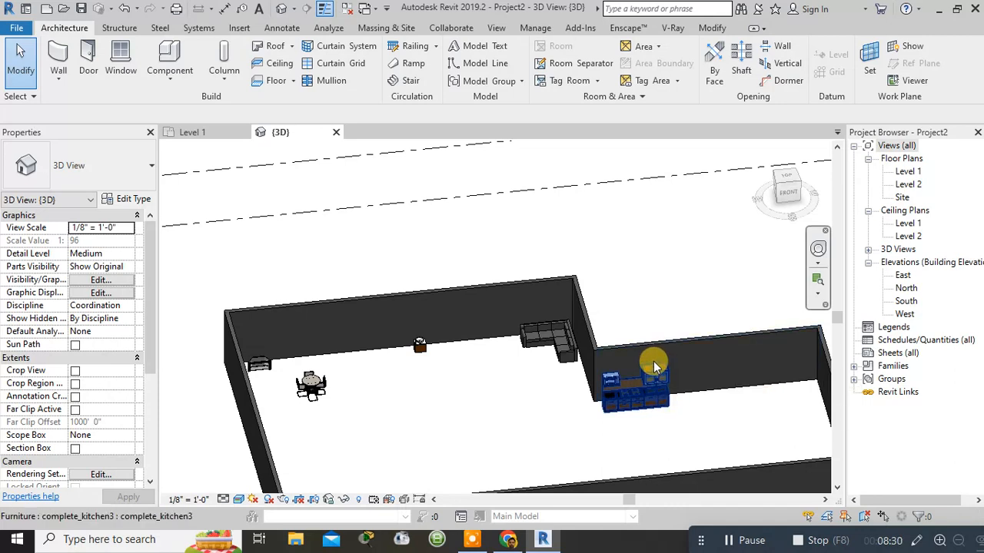
scroll(644, 322, up, 2)
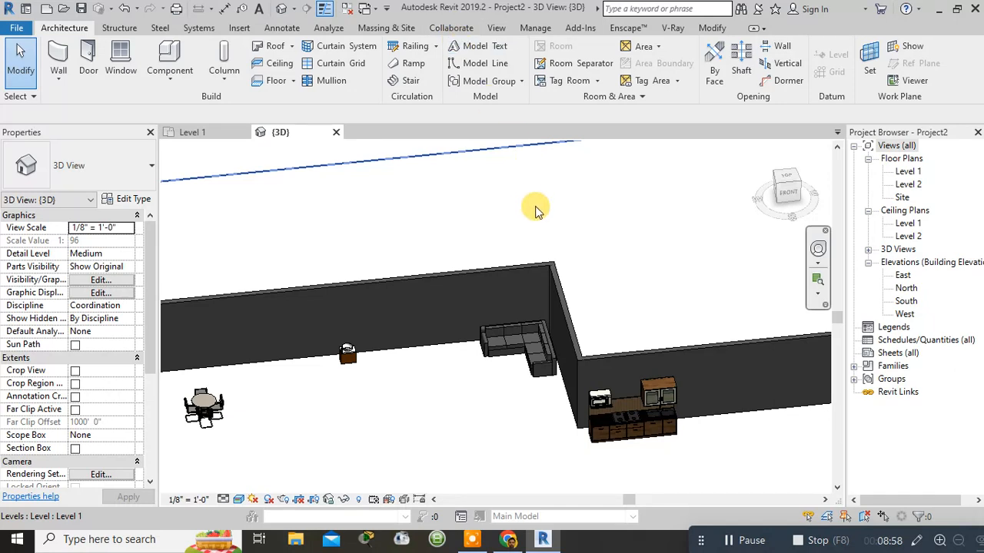
scroll(553, 269, down, 2)
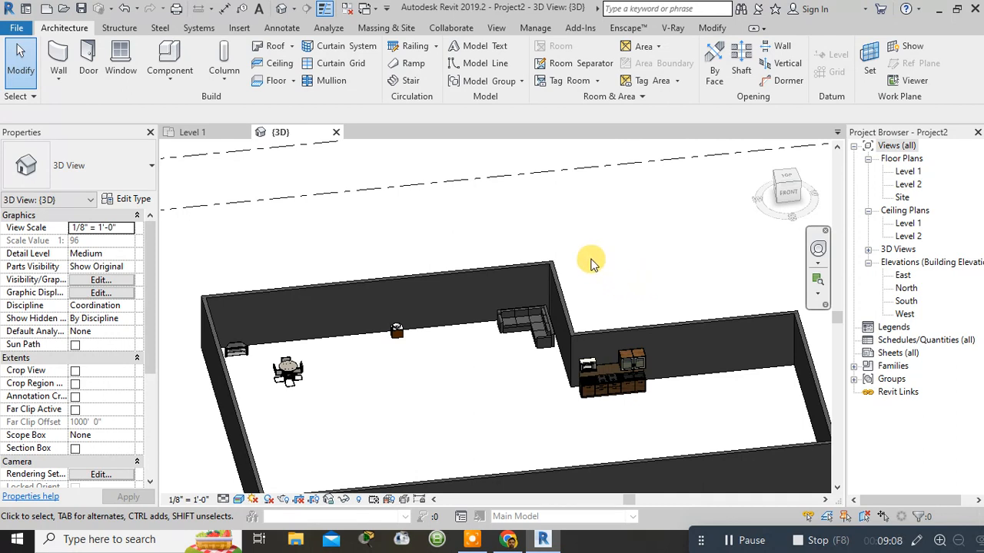
Step: Start placing another component and load the Toyota_MR2_Spyder convertible car family from the miscellaneous downloaded folder
click(169, 76)
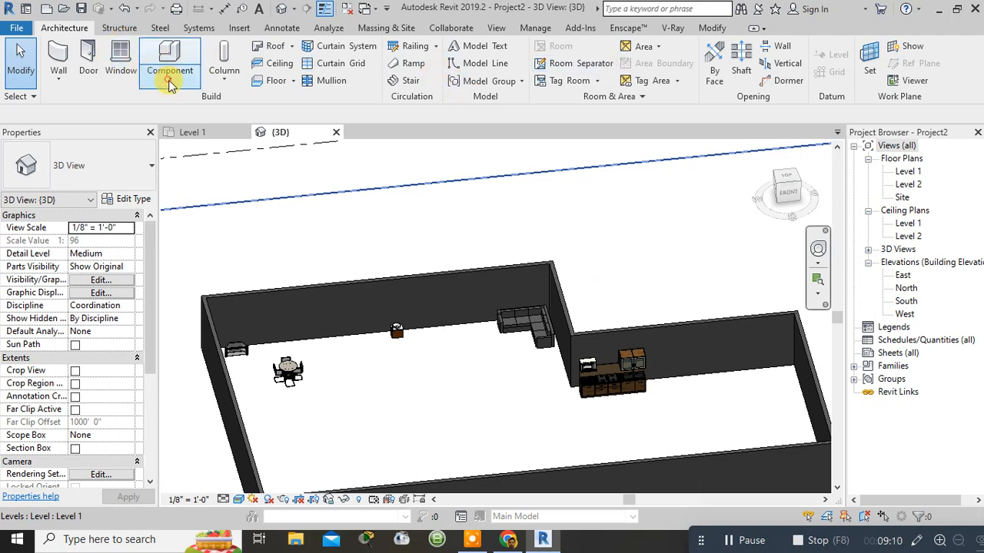
click(167, 99)
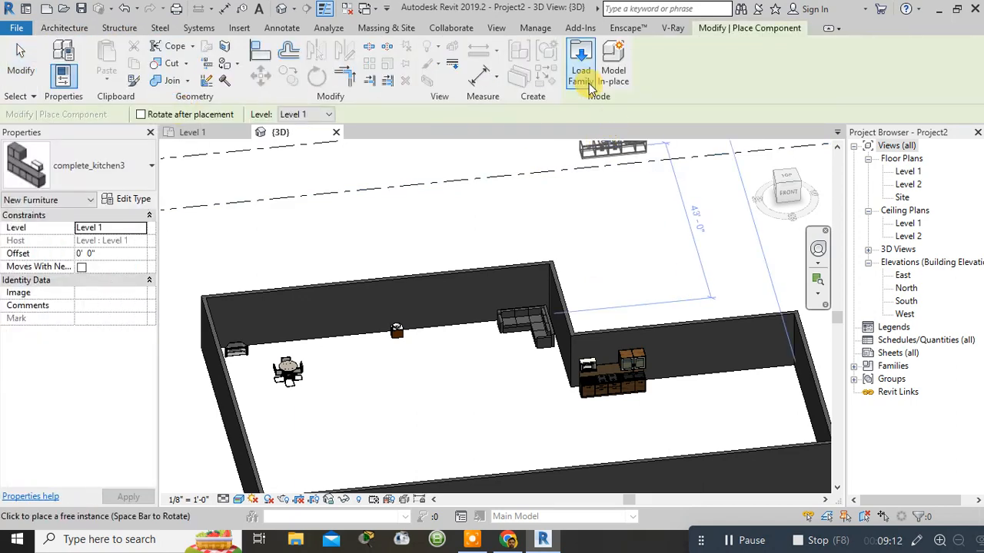
click(588, 81)
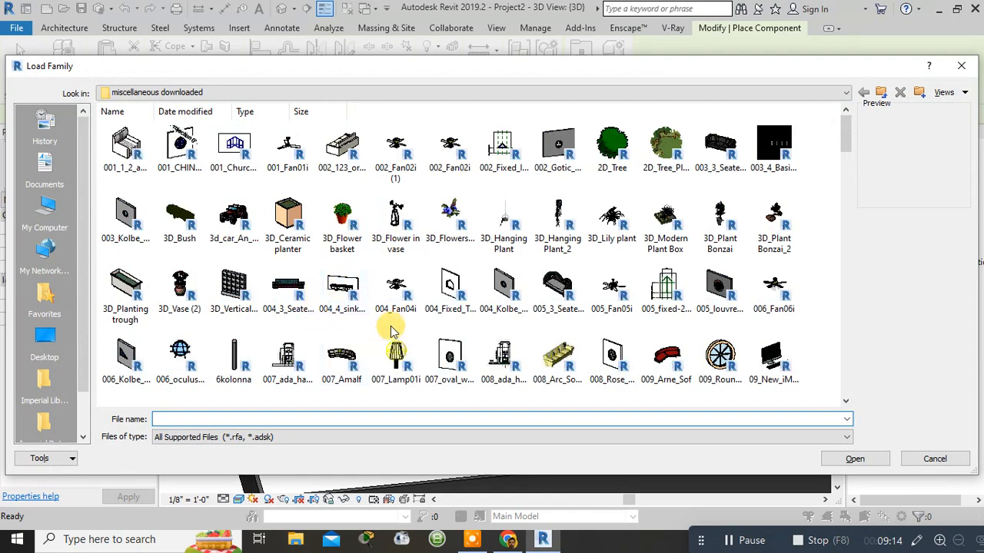
scroll(390, 329, down, 10)
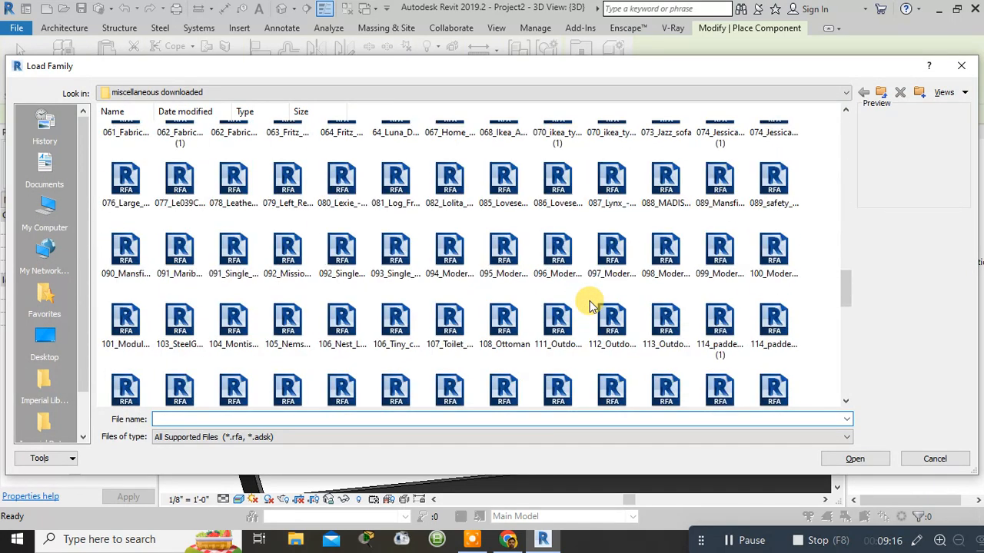
scroll(590, 306, down, 15)
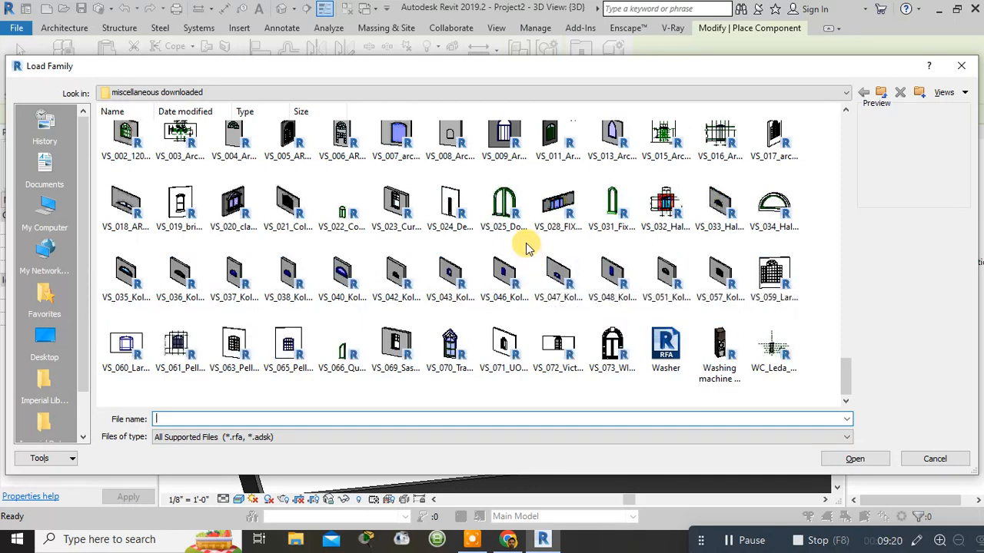
click(503, 206)
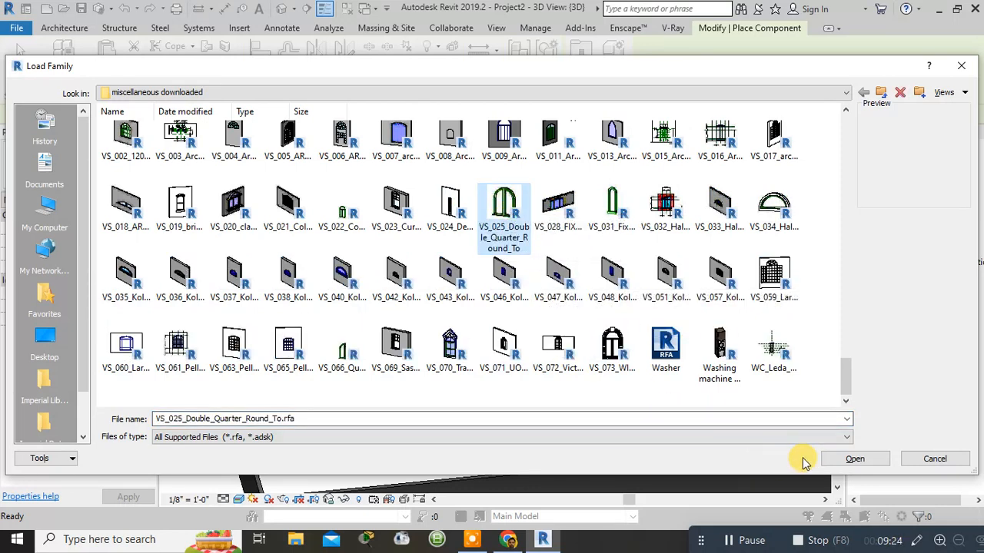
scroll(691, 209, up, 3)
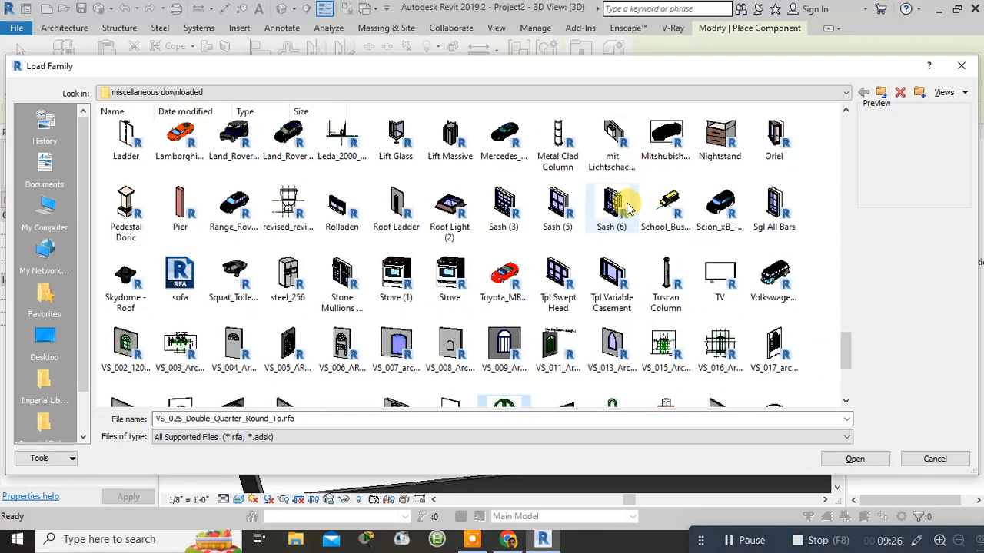
click(500, 278)
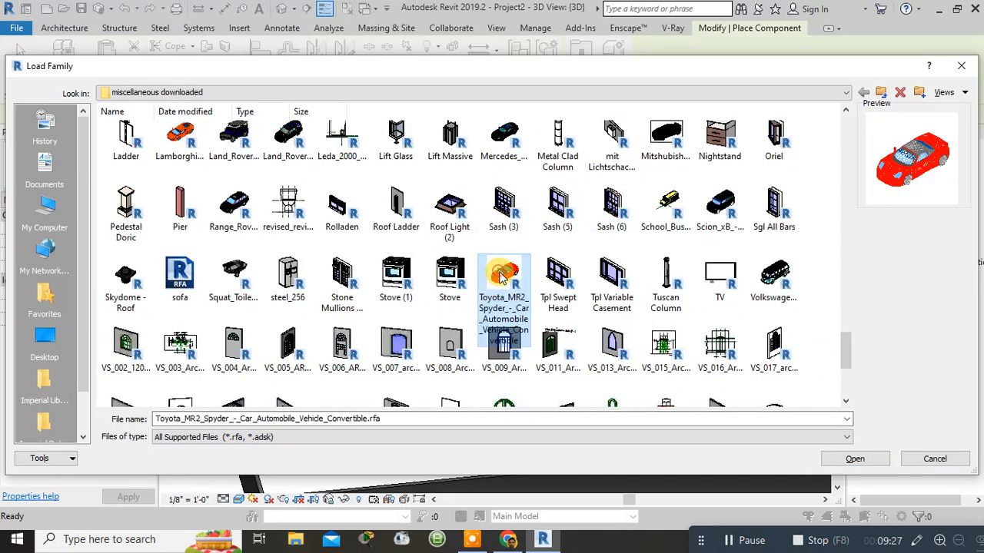
click(869, 459)
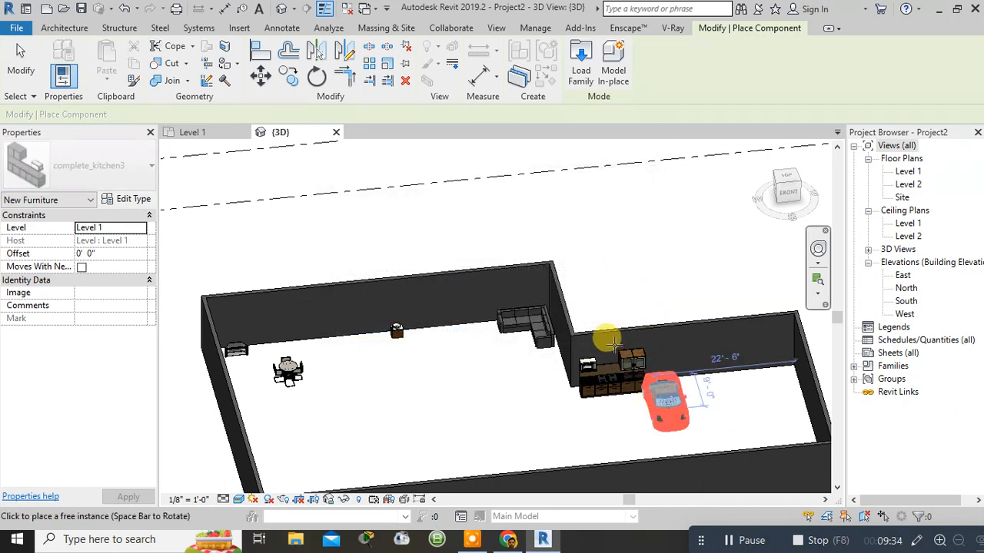
Step: Place the Toyota car outside the building, about 9'-0" from the wing's east wall and 13'-6" south of its north wall line
scroll(683, 445, down, 1)
middle_drag(684, 444, 569, 363)
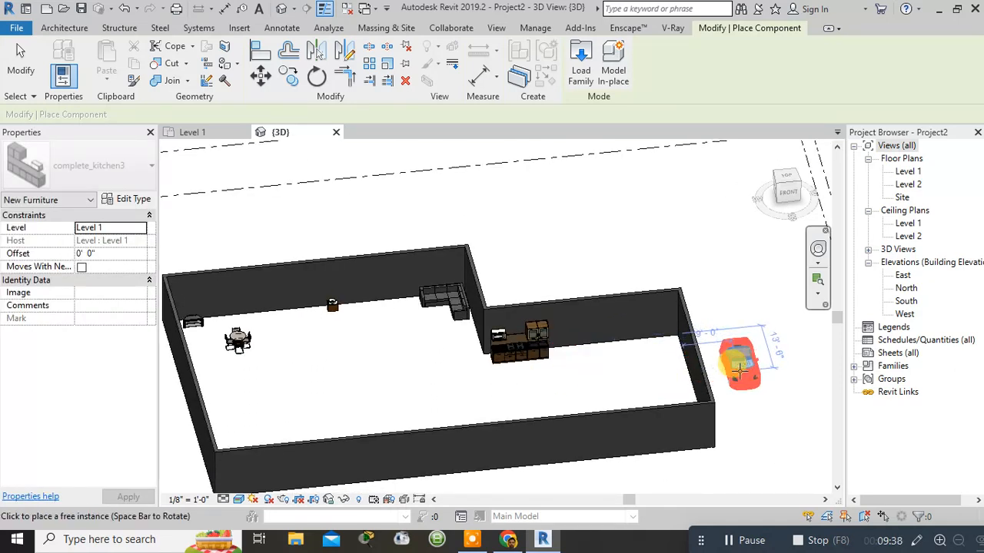
click(737, 370)
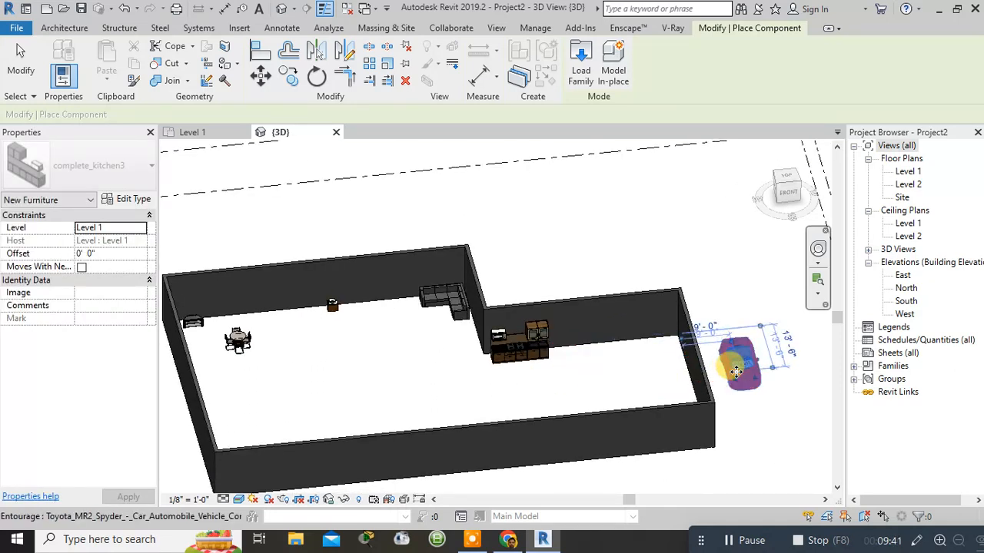
key(Escape)
key(Escape)
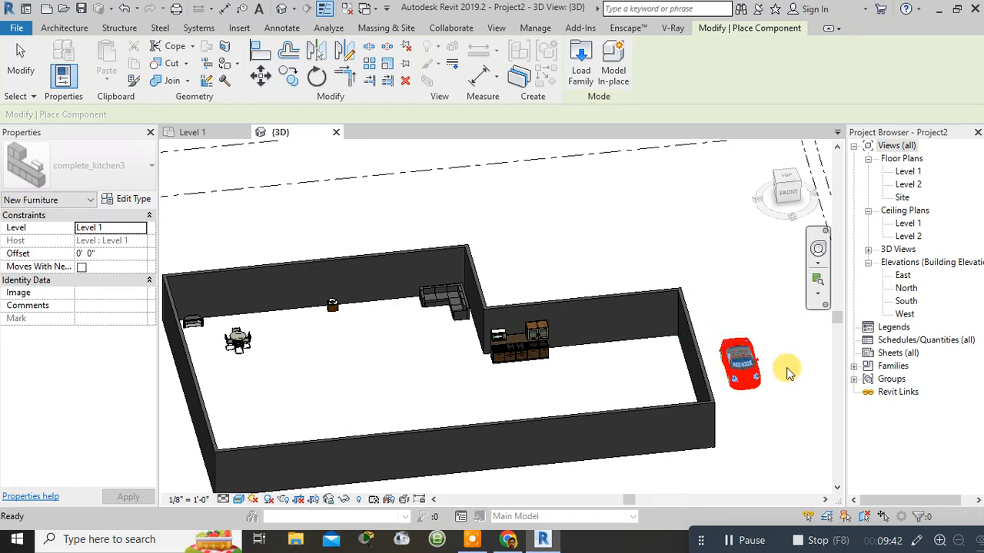
scroll(768, 385, up, 5)
scroll(767, 384, up, 3)
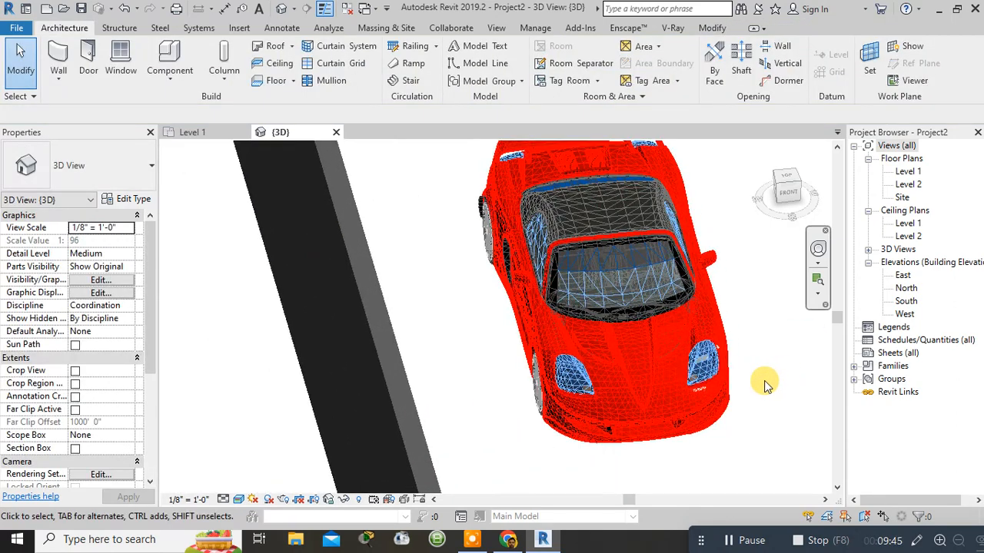
scroll(770, 419, up, 3)
scroll(770, 429, down, 3)
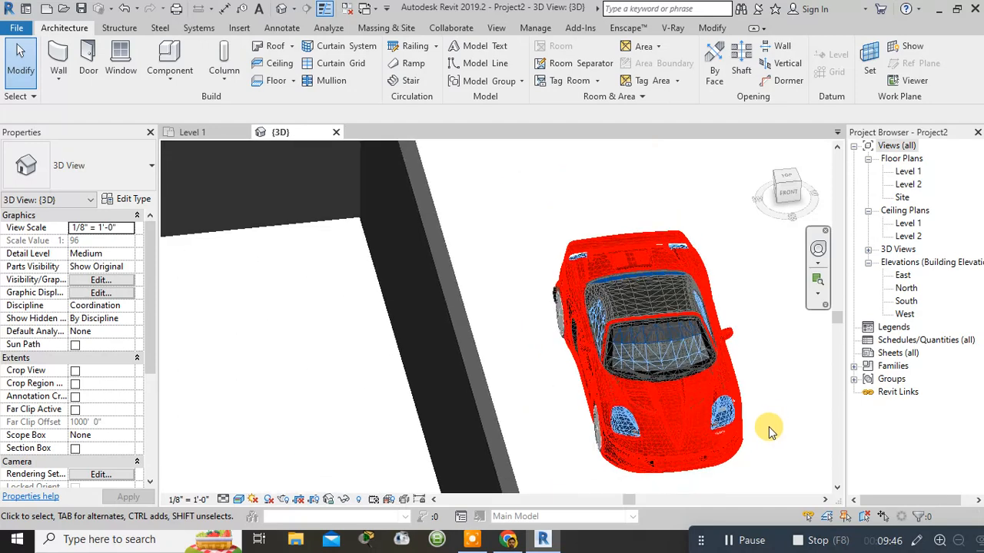